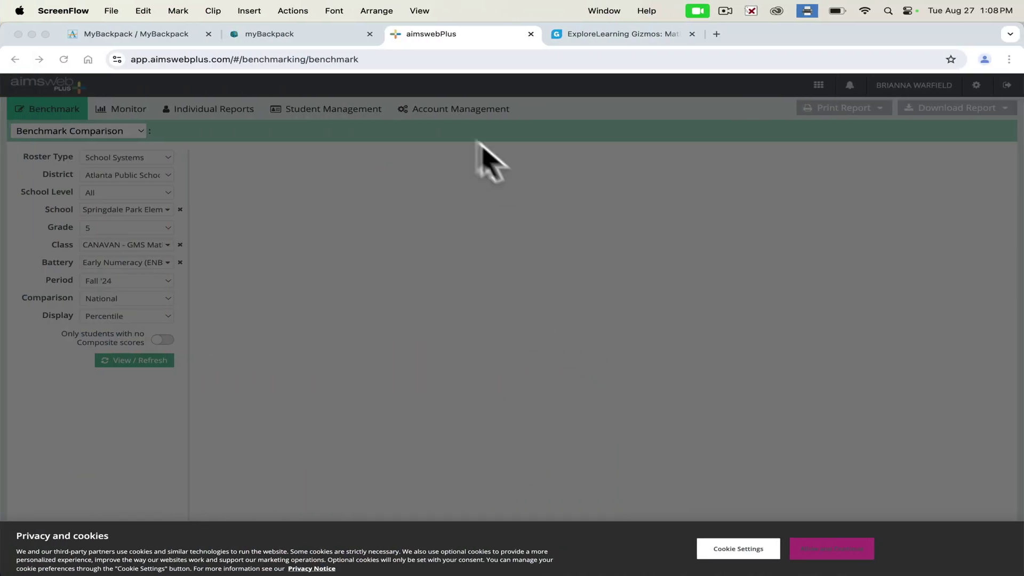
Switch from aimswebPlus to the myBackpack tab to show the ClassLink app launcher.
{"action": "left_click", "coordinate": [295, 34]}
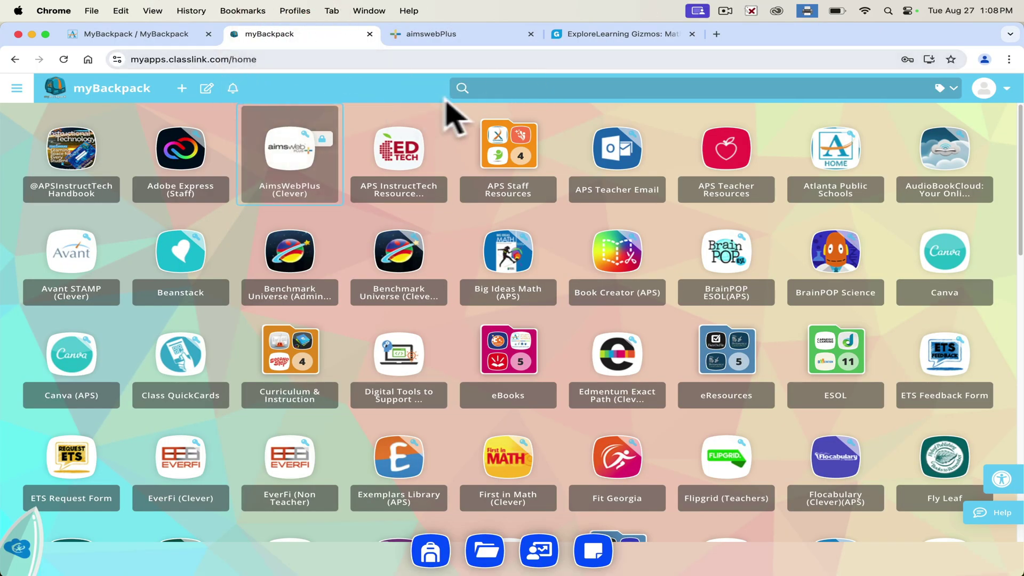
Search myBackpack for 'giz' and open the Gizmos (Clever)(APS) app.
{"action": "left_click", "coordinate": [510, 93]}
{"action": "type", "text": "giz"}
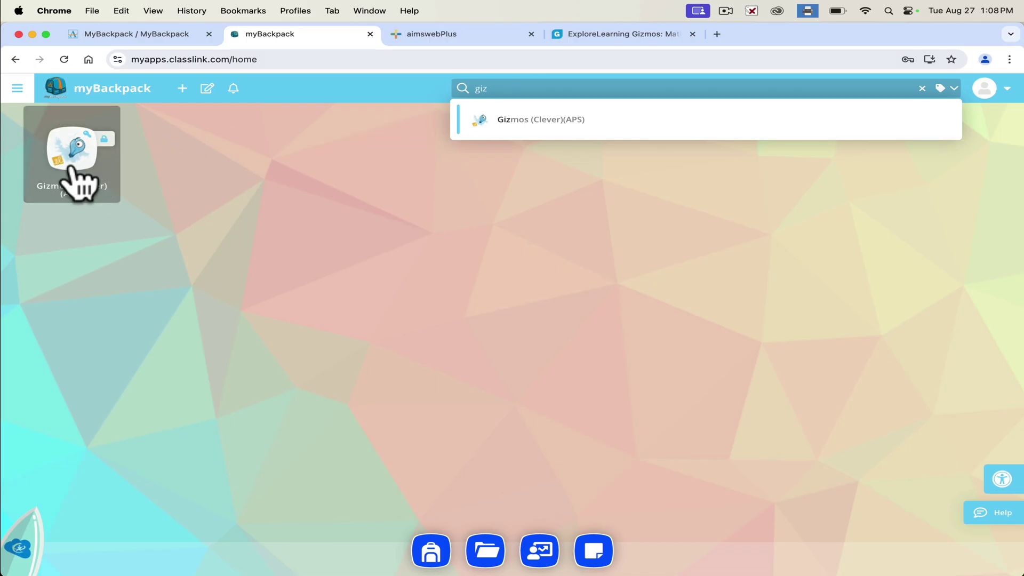
{"action": "left_click", "coordinate": [73, 164]}
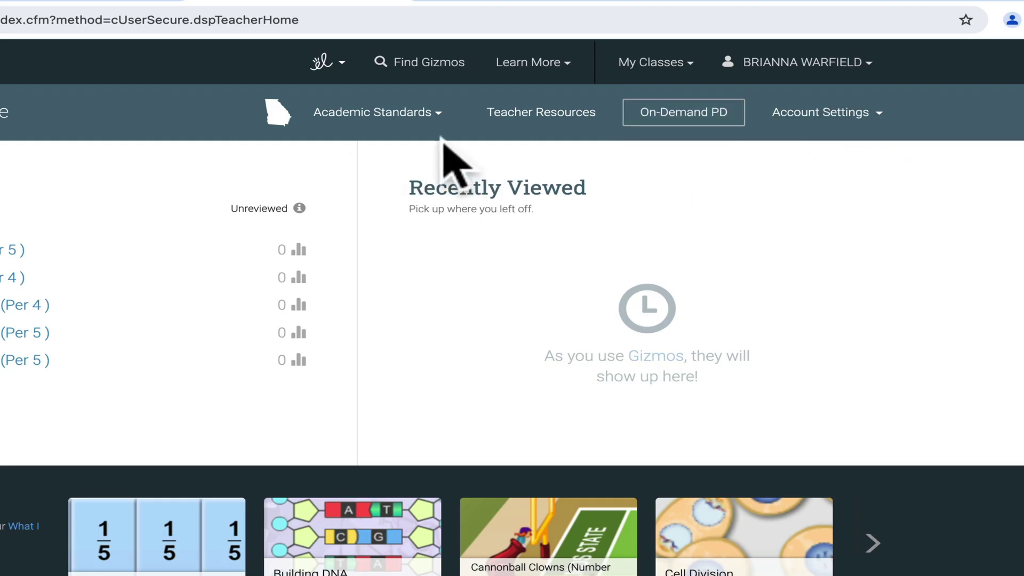
Open the Georgia Math academic standards at 5th Grade.
{"action": "left_click", "coordinate": [414, 122]}
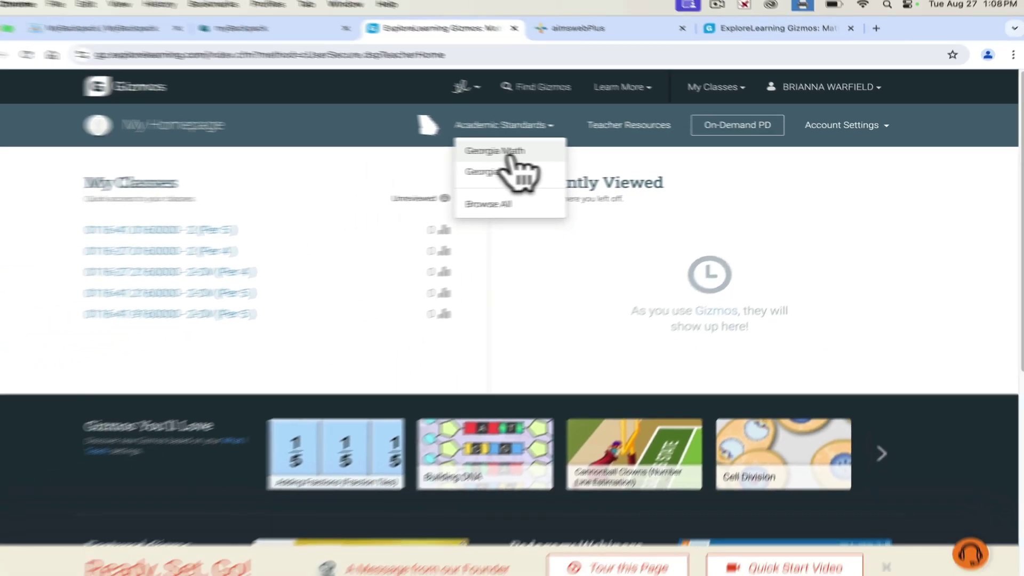
{"action": "left_click", "coordinate": [383, 153]}
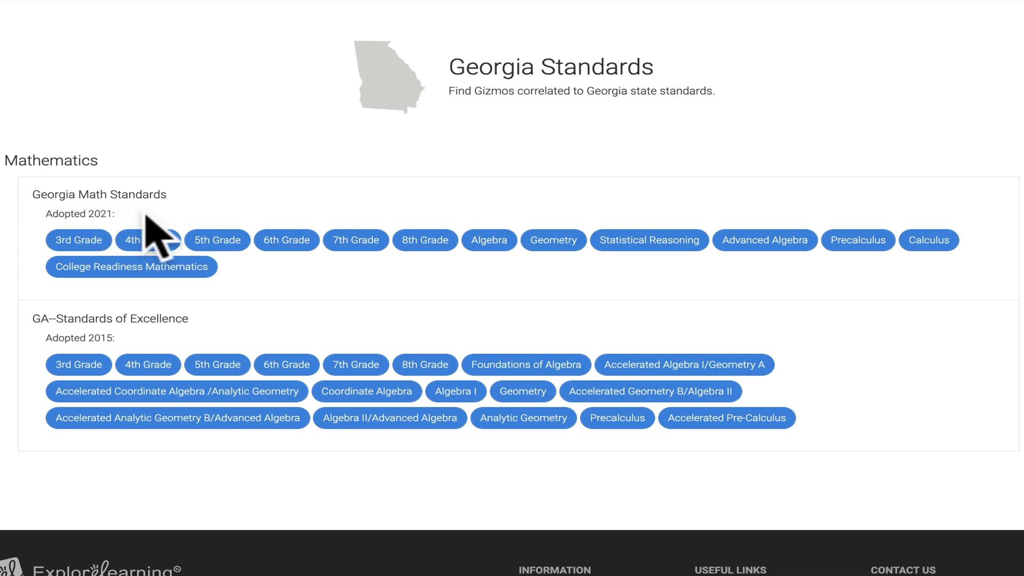
{"action": "left_click", "coordinate": [210, 243]}
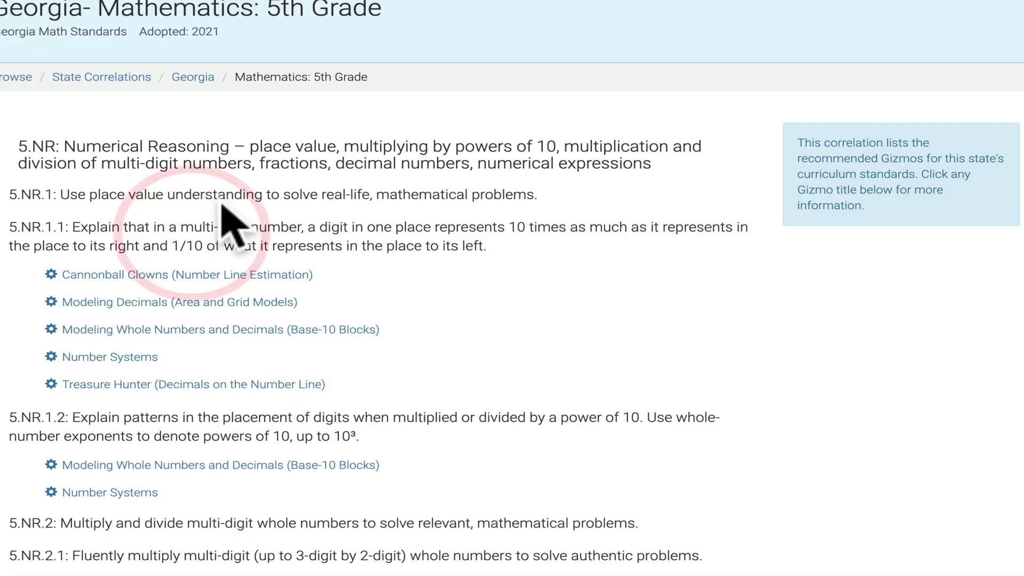
Scroll to standard 5.NR.3.2 and open the Fraction Garden (Comparing Fractions) card.
{"action": "scroll", "coordinate": [267, 197], "scroll_direction": "down", "scroll_amount": 1}
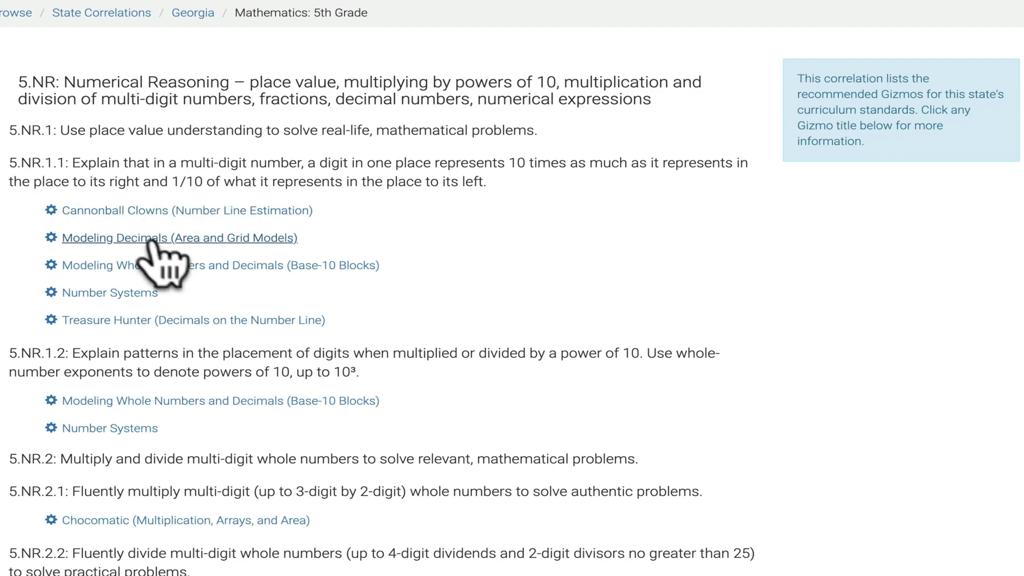
{"action": "scroll", "coordinate": [160, 240], "scroll_direction": "down", "scroll_amount": 2}
{"action": "scroll", "coordinate": [121, 286], "scroll_direction": "down", "scroll_amount": 2}
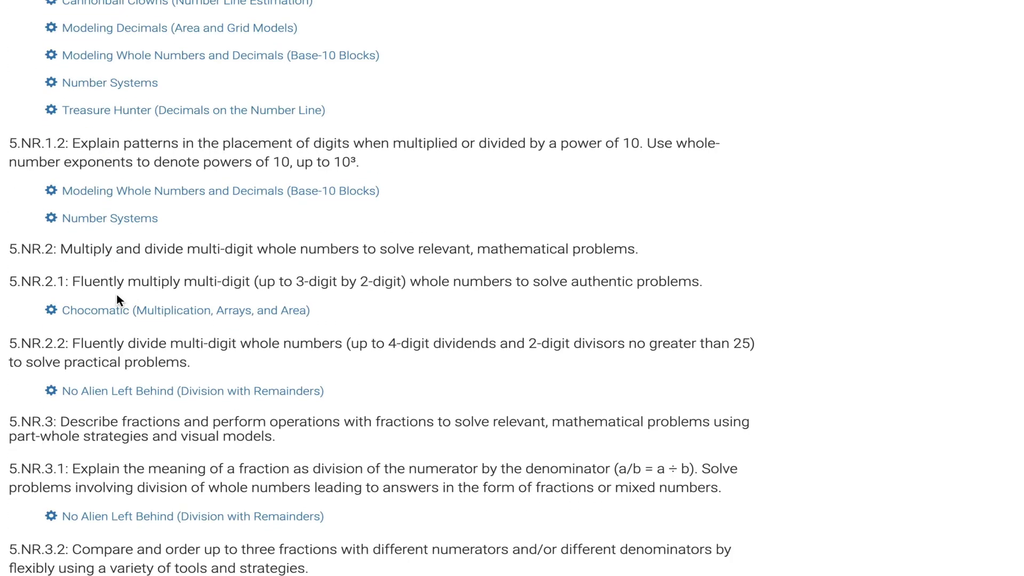
{"action": "scroll", "coordinate": [182, 228], "scroll_direction": "down", "scroll_amount": 3}
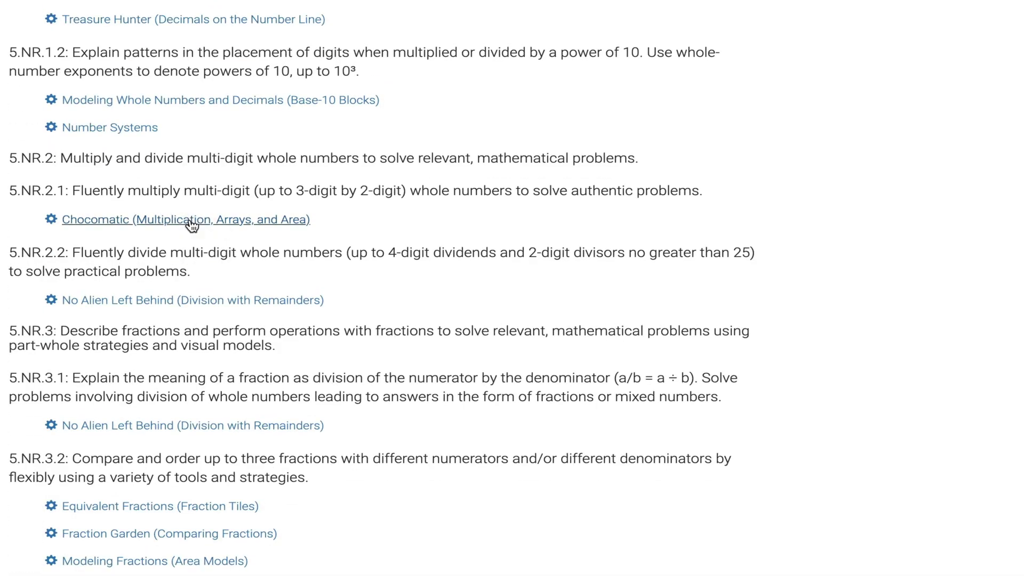
{"action": "scroll", "coordinate": [187, 219], "scroll_direction": "down", "scroll_amount": 3}
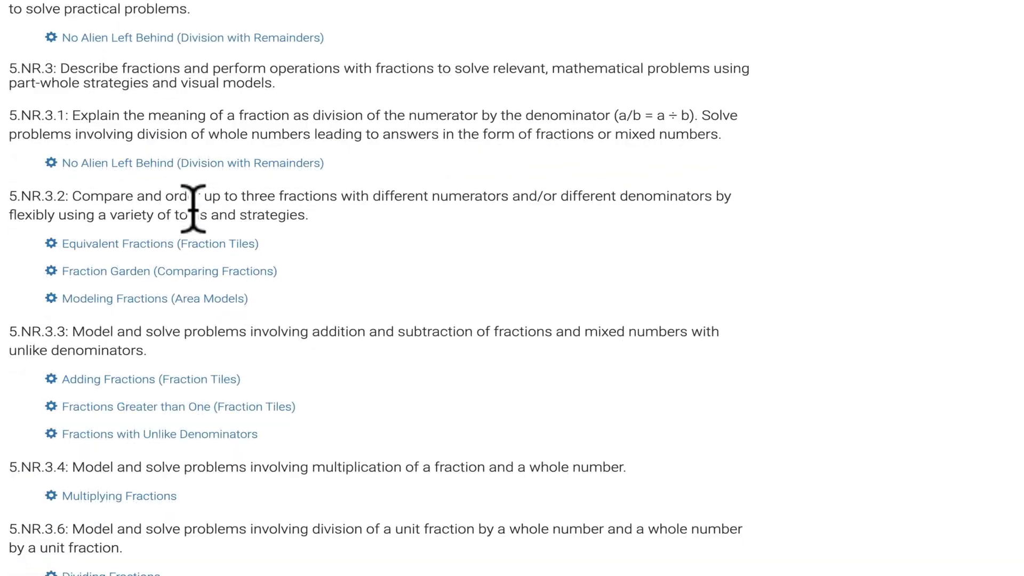
{"action": "scroll", "coordinate": [193, 209], "scroll_direction": "down", "scroll_amount": 1}
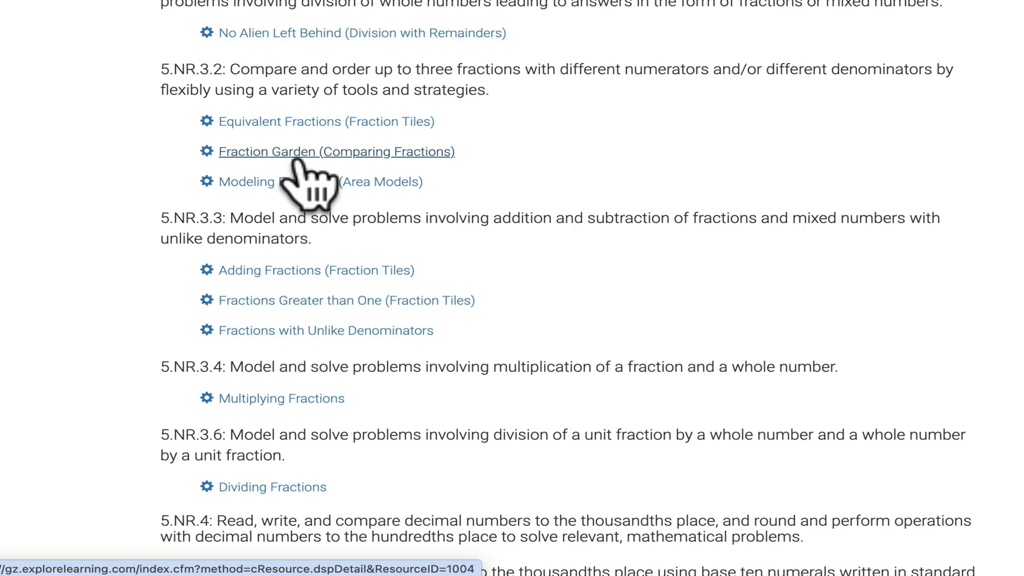
{"action": "left_click", "coordinate": [297, 156]}
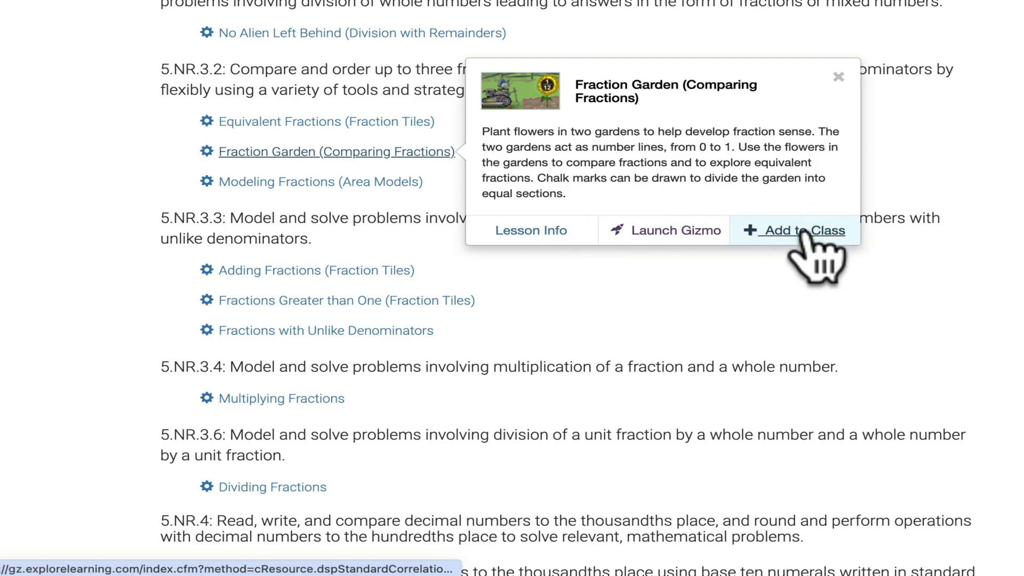
Open Fraction Garden's Lesson Info page and launch the Gizmo.
{"action": "left_click", "coordinate": [533, 231]}
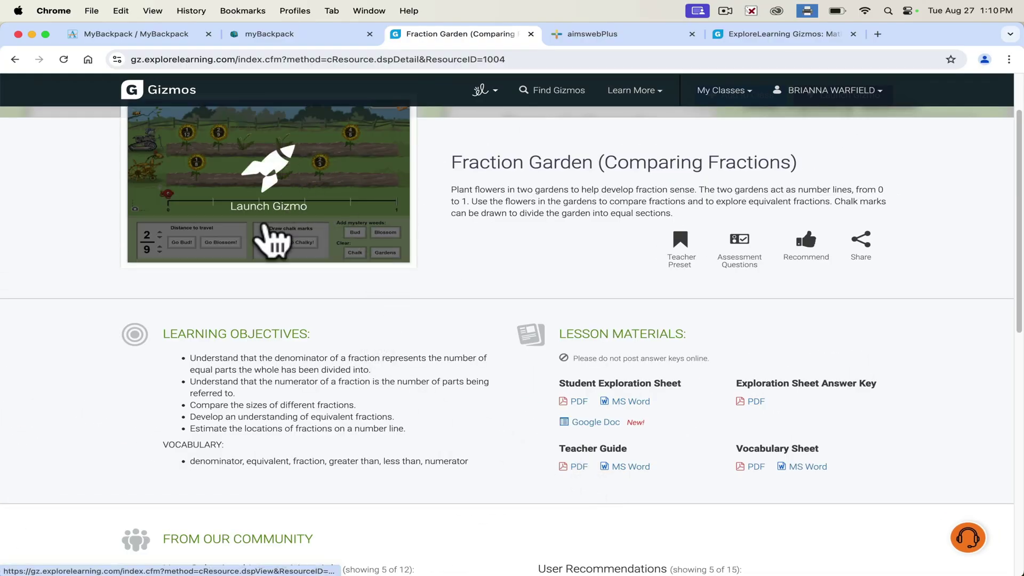
{"action": "left_click", "coordinate": [260, 210]}
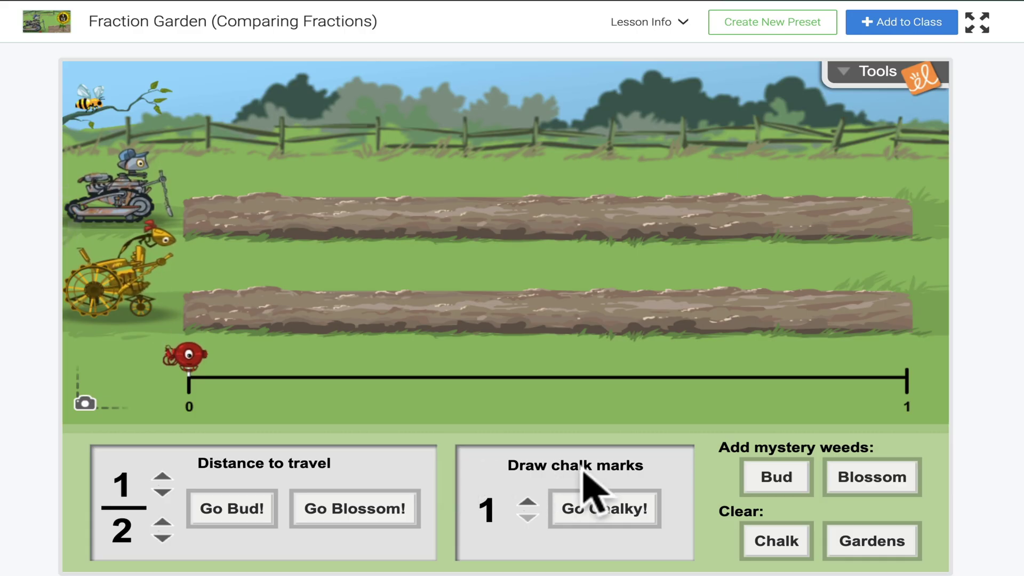
Plant 1/2 flowers with Bud and Blossom, with Chalky marking the garden.
{"action": "left_click", "coordinate": [264, 528]}
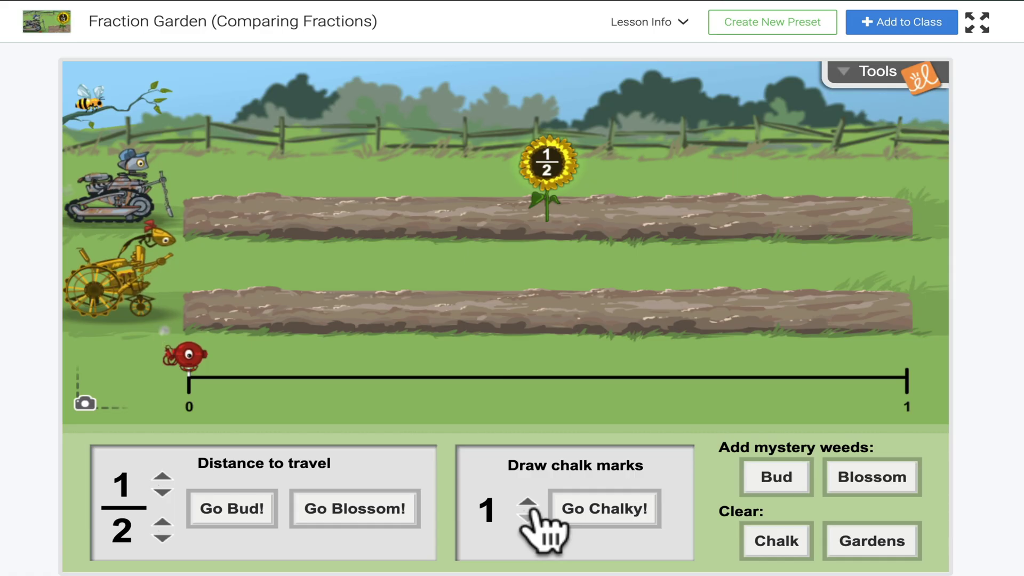
{"action": "left_click", "coordinate": [589, 515]}
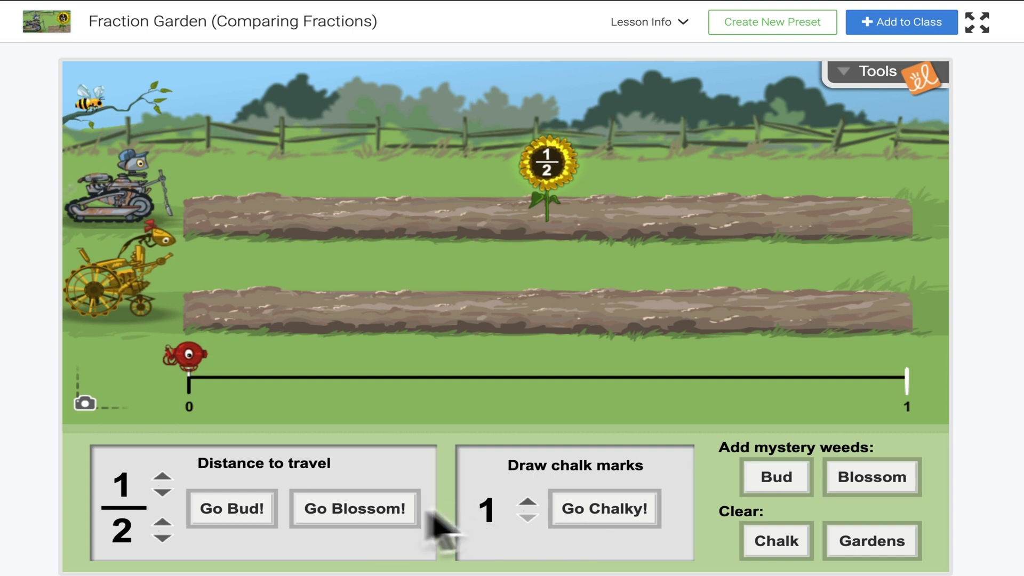
{"action": "left_click", "coordinate": [361, 511]}
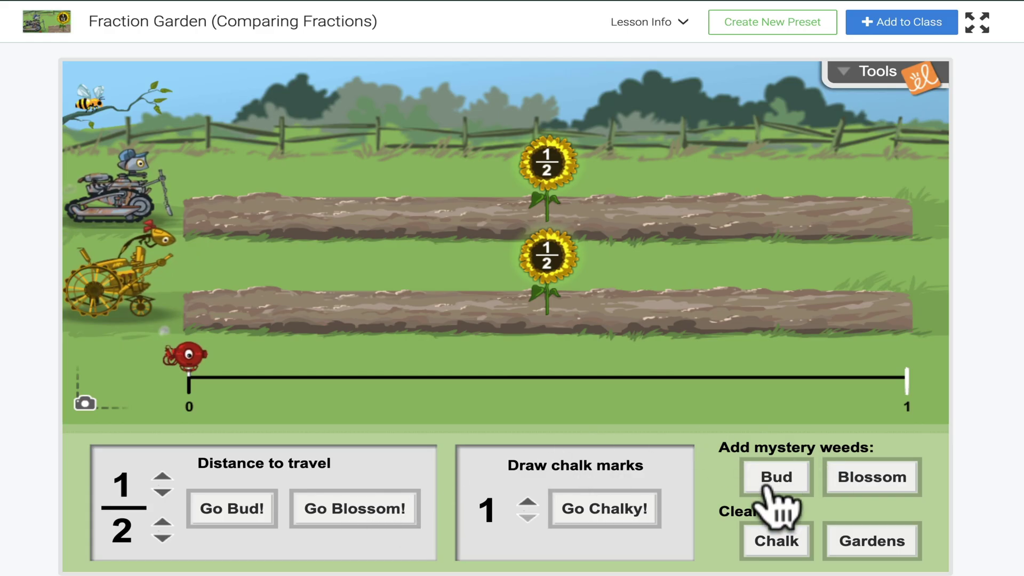
Raise the numerator to 2 and have Bud plant a flower at 2/2.
{"action": "left_click", "coordinate": [163, 476]}
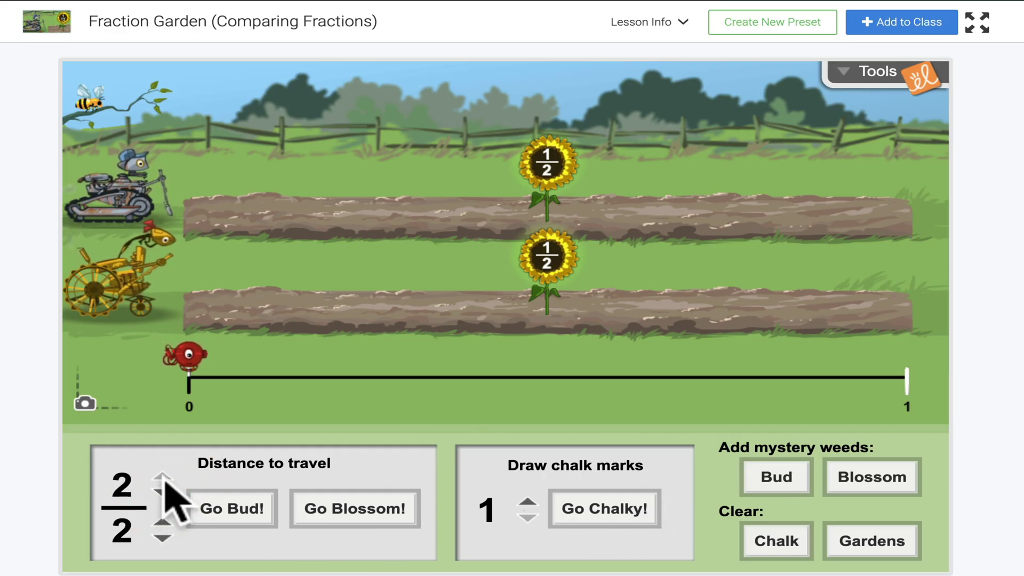
{"action": "left_click", "coordinate": [228, 509]}
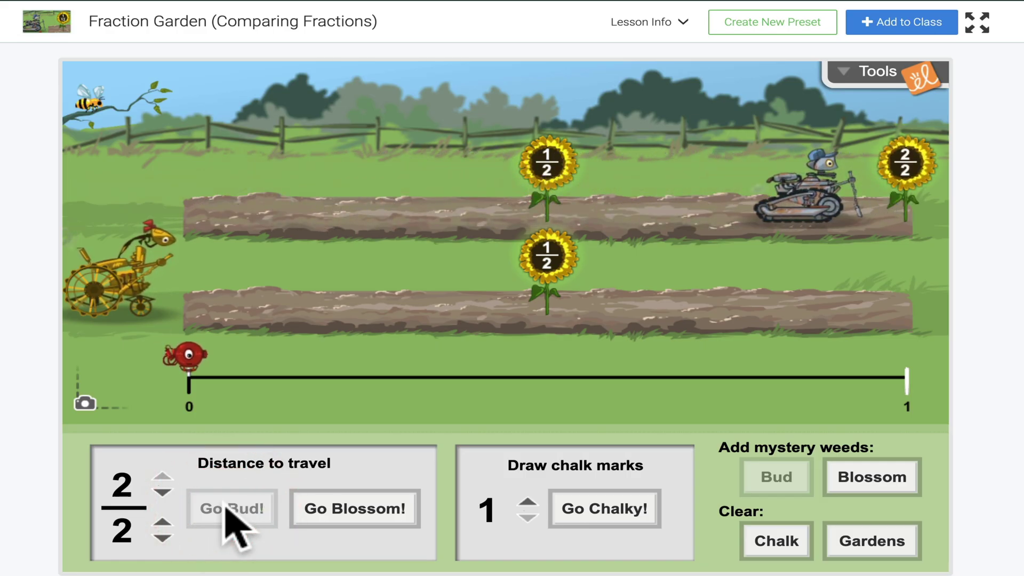
{"action": "scroll", "coordinate": [261, 512], "scroll_direction": "down", "scroll_amount": 3}
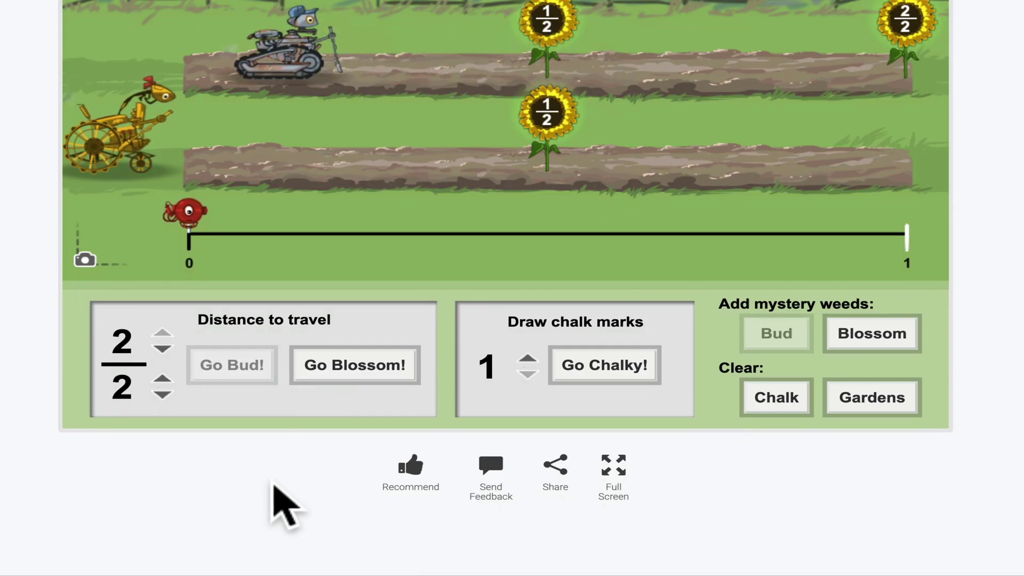
{"action": "scroll", "coordinate": [275, 509], "scroll_direction": "up", "scroll_amount": 2}
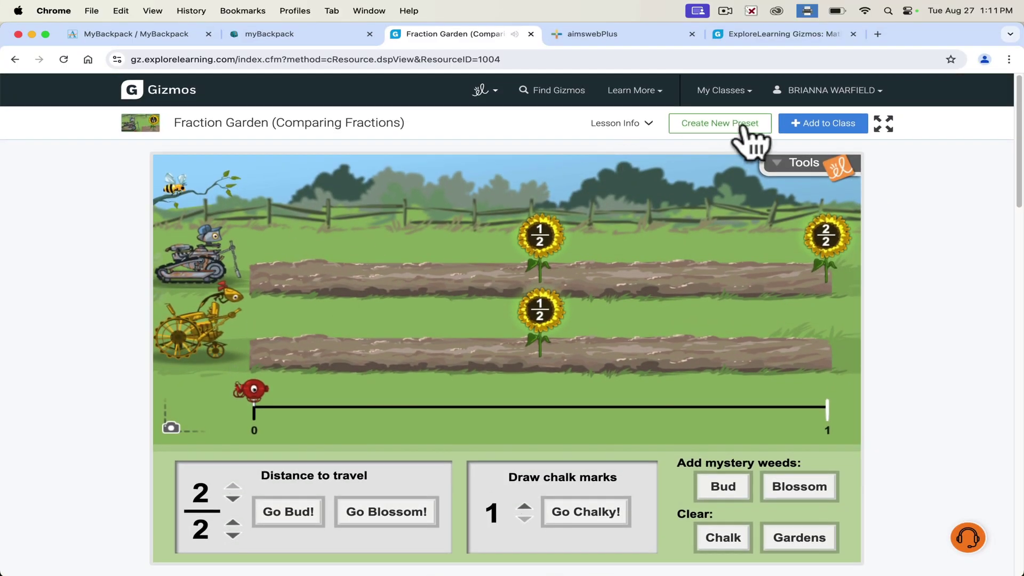
Open Fraction Garden's Student Exploration Sheet PDF, read through it, then close it.
{"action": "left_click", "coordinate": [618, 139]}
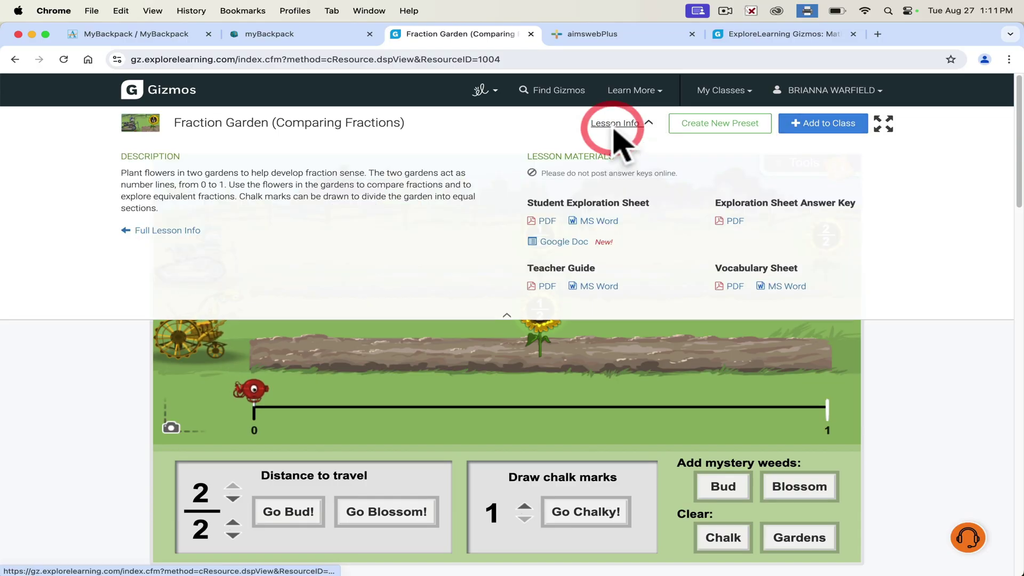
{"action": "left_click", "coordinate": [535, 221]}
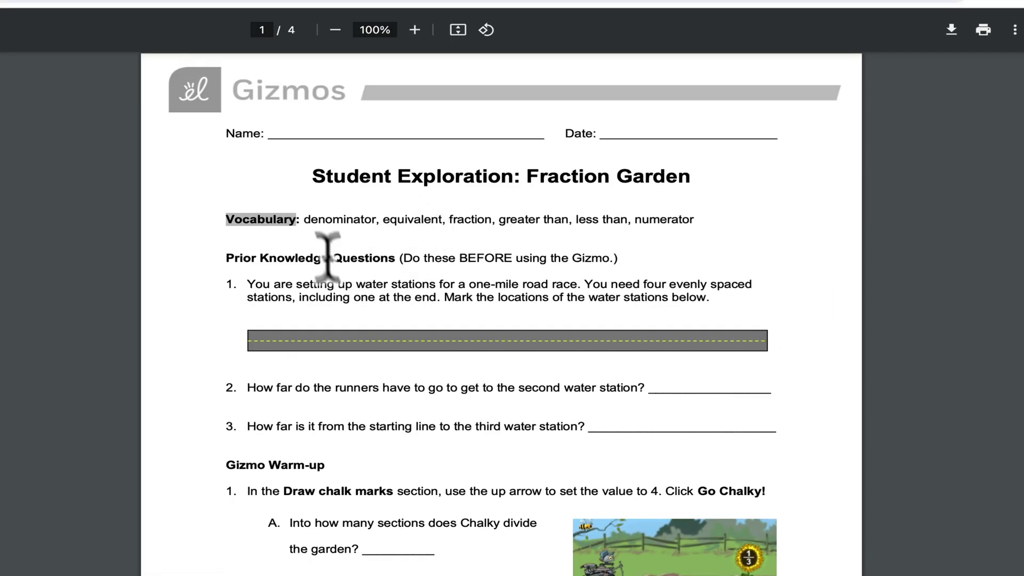
{"action": "scroll", "coordinate": [480, 278], "scroll_direction": "down", "scroll_amount": 1}
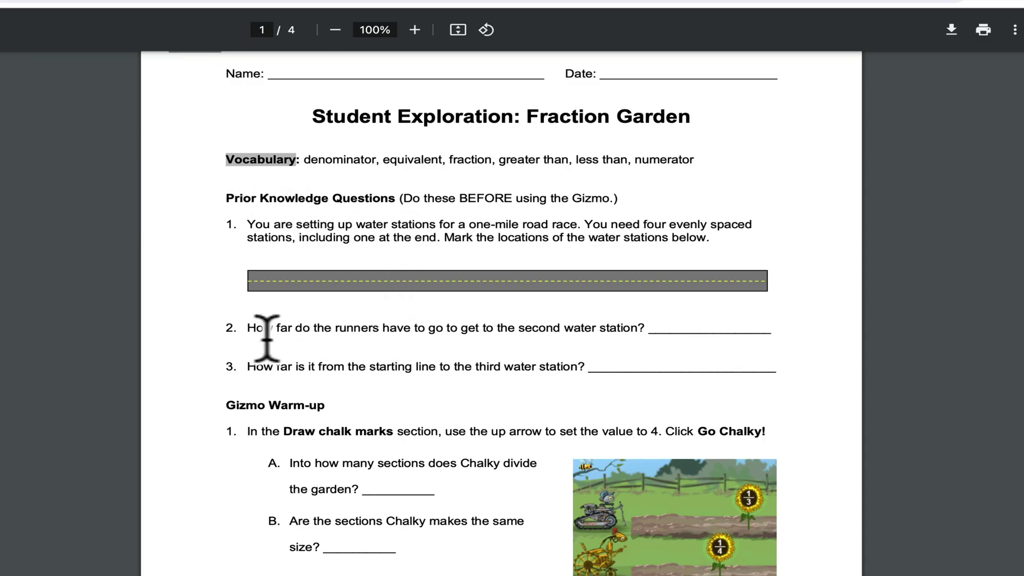
{"action": "scroll", "coordinate": [434, 366], "scroll_direction": "down", "scroll_amount": 1}
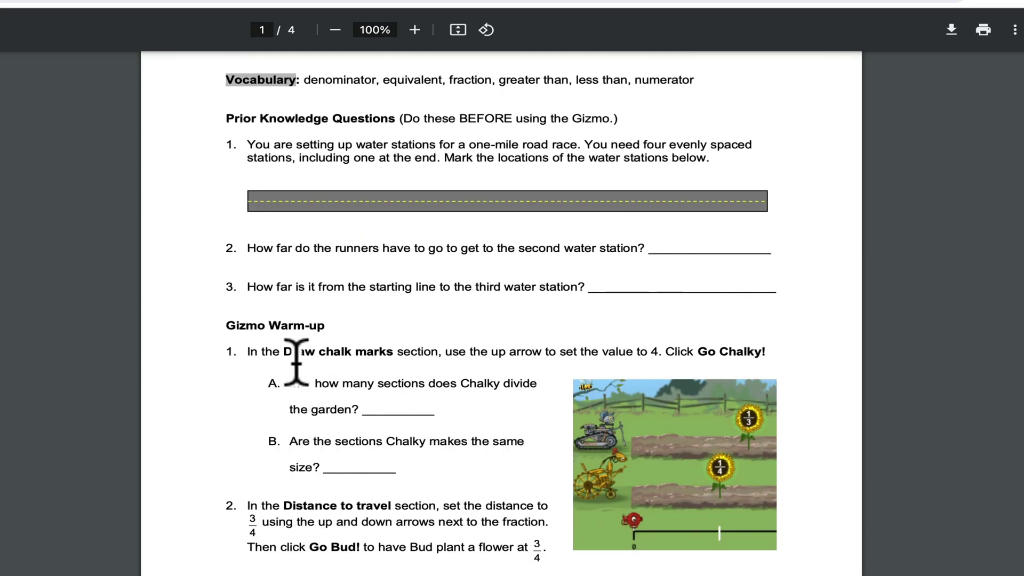
{"action": "scroll", "coordinate": [376, 408], "scroll_direction": "down", "scroll_amount": 1}
{"action": "scroll", "coordinate": [366, 390], "scroll_direction": "down", "scroll_amount": 4}
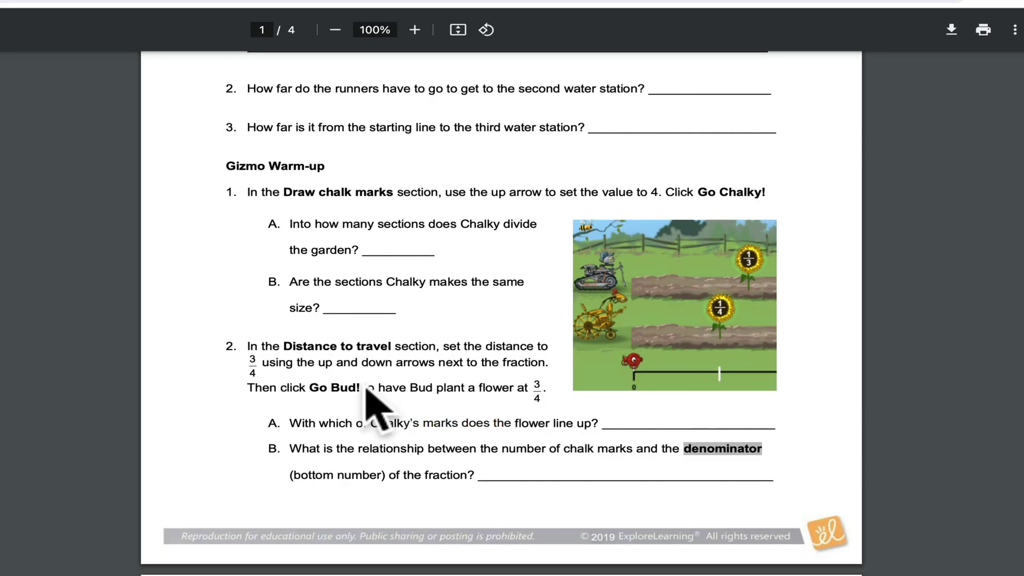
{"action": "scroll", "coordinate": [366, 385], "scroll_direction": "down", "scroll_amount": 6}
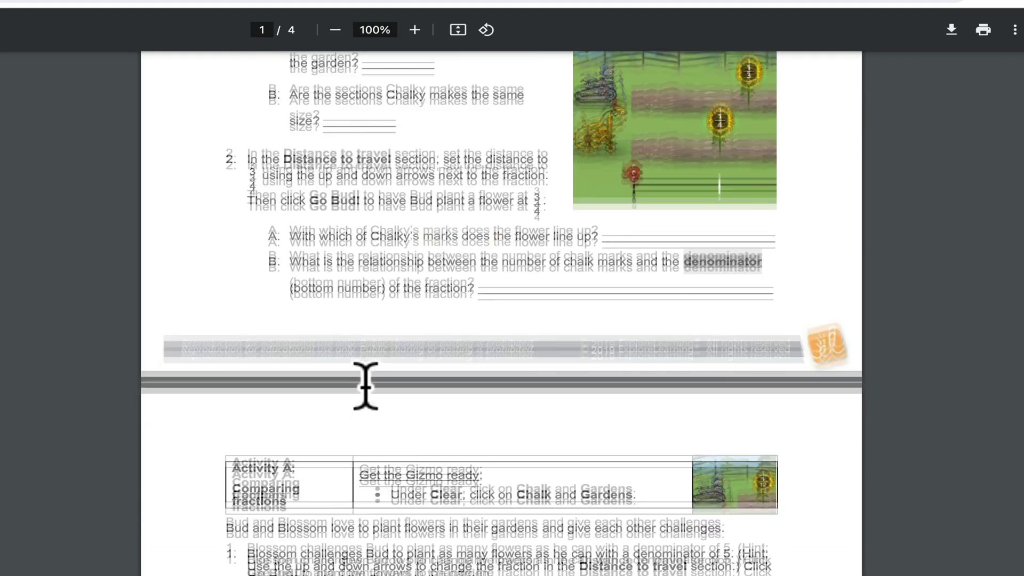
{"action": "scroll", "coordinate": [366, 385], "scroll_direction": "down", "scroll_amount": 7}
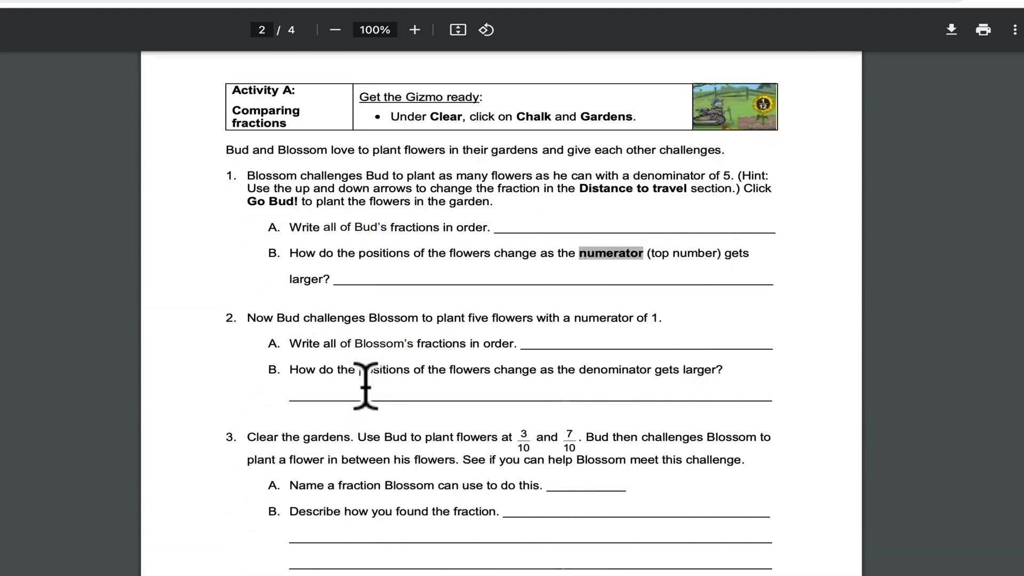
{"action": "scroll", "coordinate": [365, 383], "scroll_direction": "down", "scroll_amount": 20}
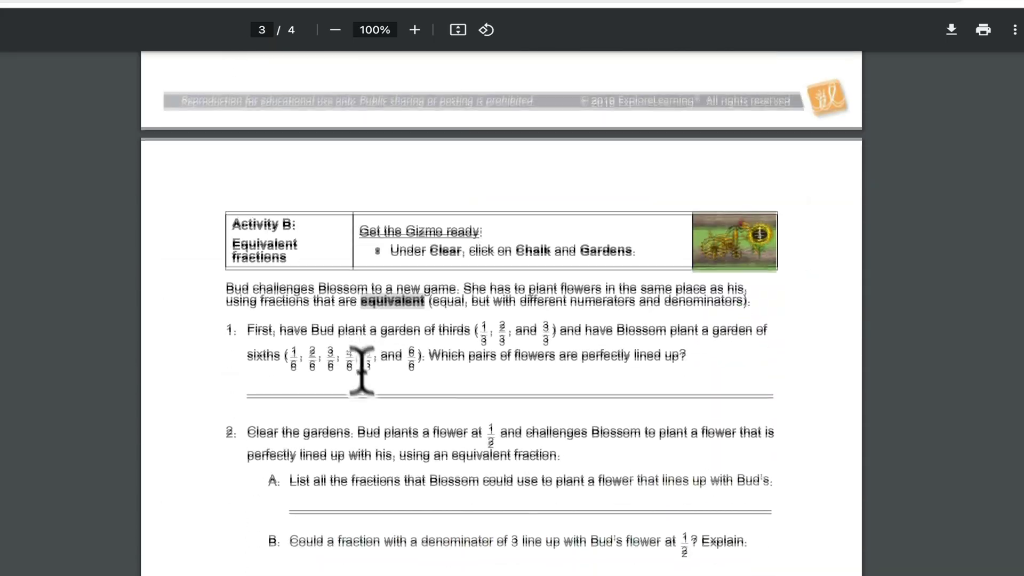
{"action": "scroll", "coordinate": [353, 341], "scroll_direction": "down", "scroll_amount": 9}
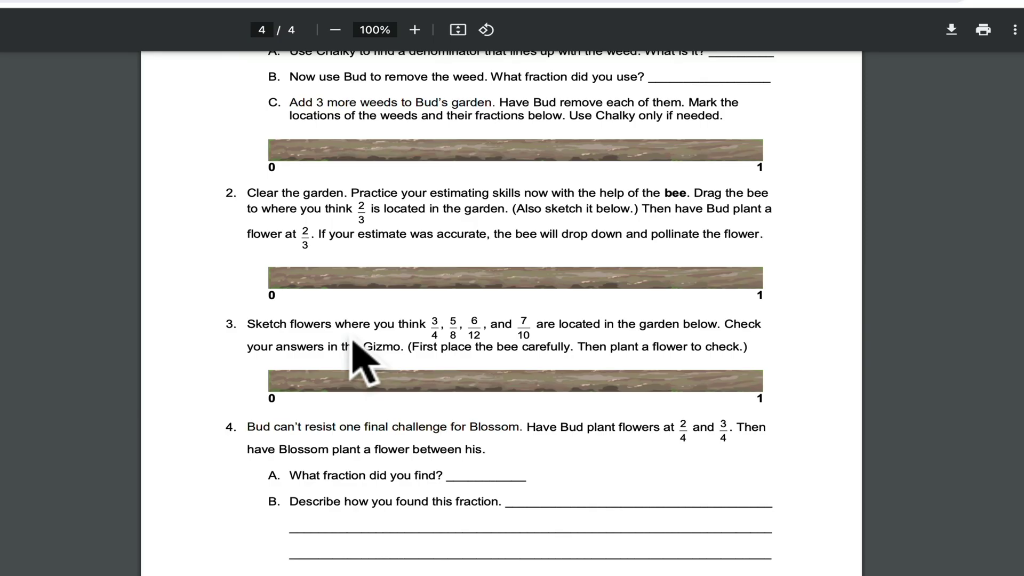
{"action": "scroll", "coordinate": [353, 341], "scroll_direction": "up", "scroll_amount": 20}
{"action": "scroll", "coordinate": [352, 344], "scroll_direction": "up", "scroll_amount": 2}
{"action": "key", "text": "ctrl+w"}
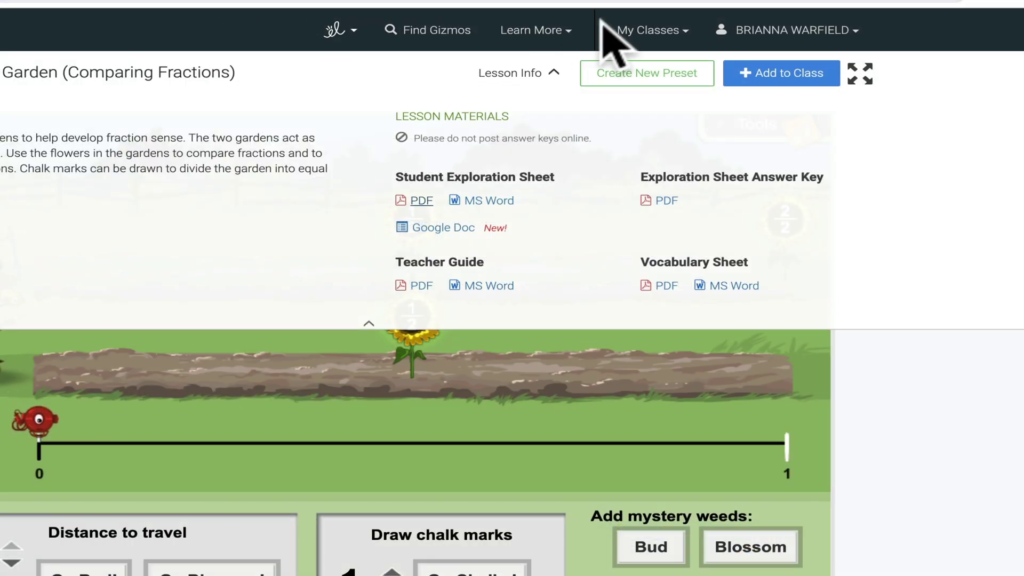
Browse Gizmos by Academic Standard and choose Georgia (GA).
{"action": "left_click", "coordinate": [522, 38]}
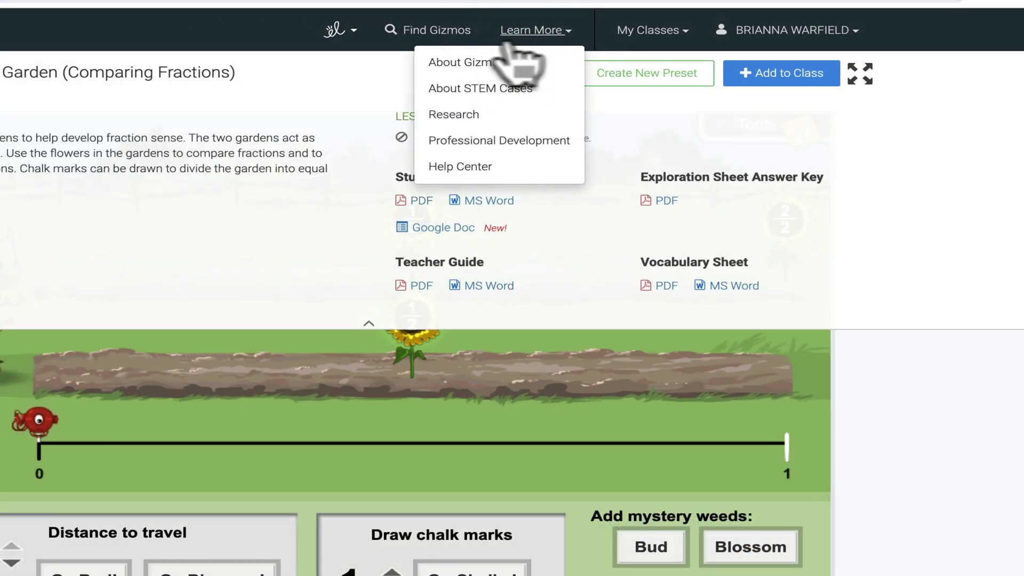
{"action": "left_click", "coordinate": [438, 36]}
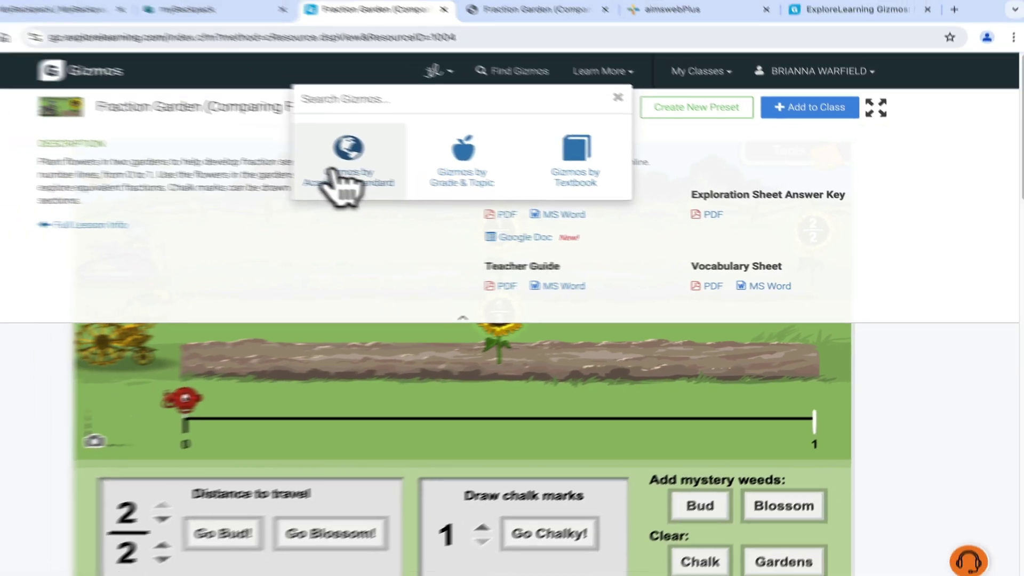
{"action": "left_click", "coordinate": [233, 131]}
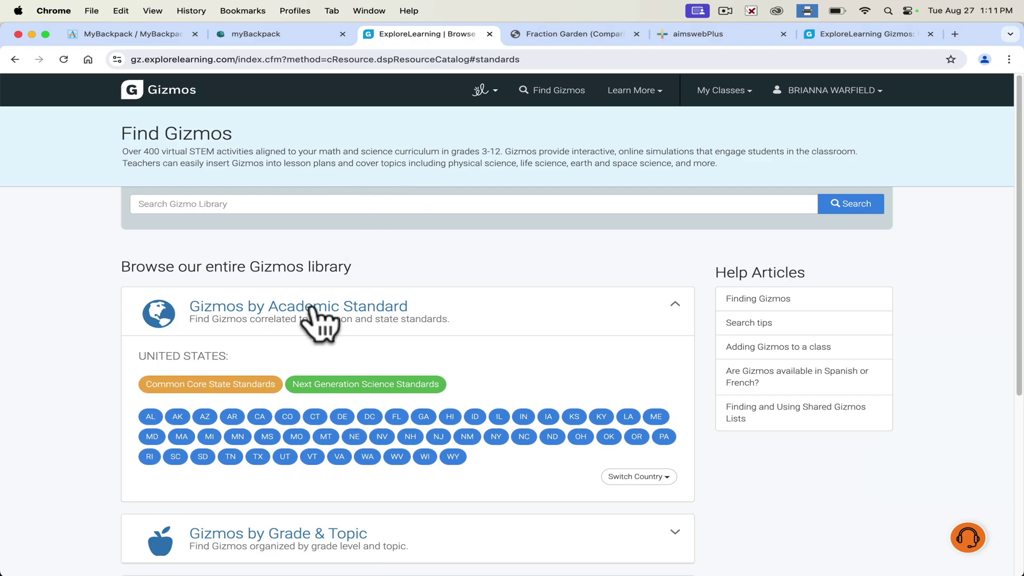
{"action": "left_click", "coordinate": [425, 417]}
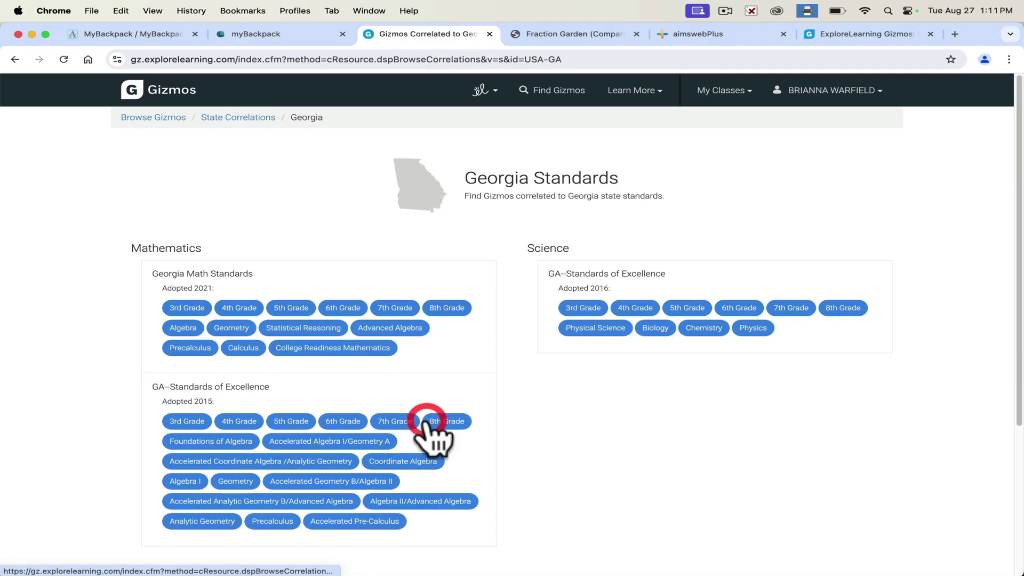
Preview the Georgia Math 5th Grade correlations, then return via the Georgia breadcrumb.
{"action": "left_click", "coordinate": [293, 313]}
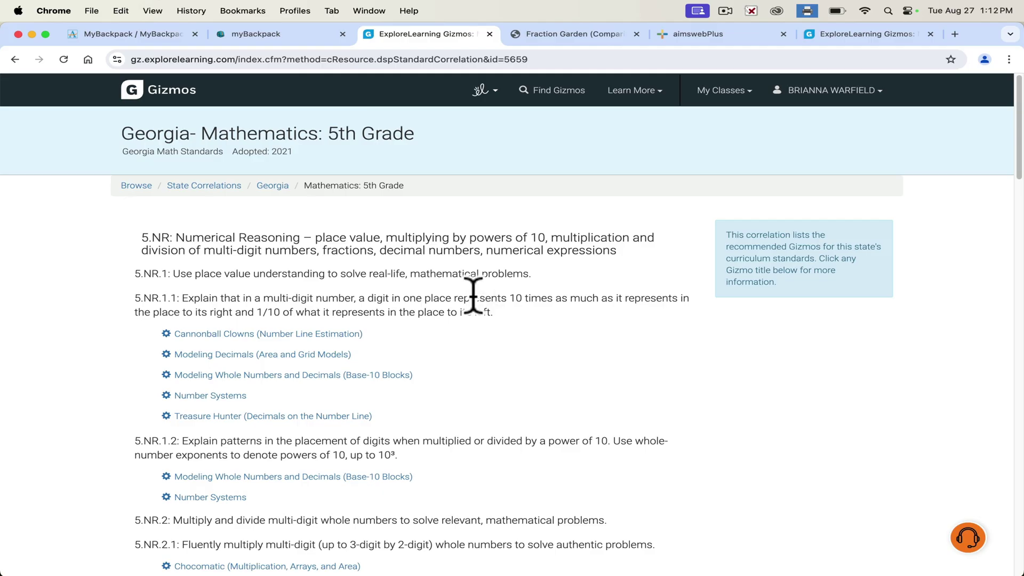
{"action": "scroll", "coordinate": [465, 338], "scroll_direction": "down", "scroll_amount": 3}
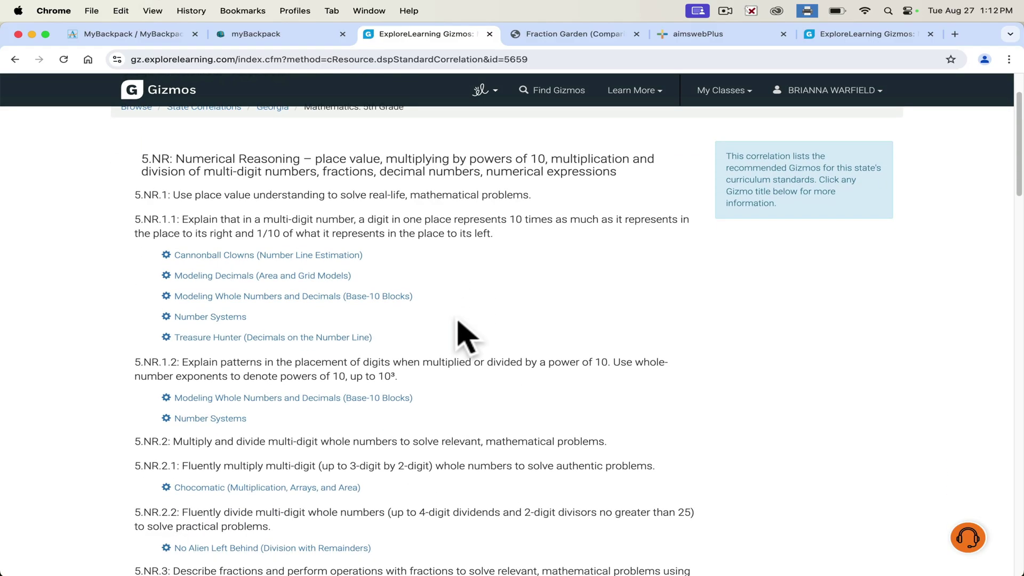
{"action": "scroll", "coordinate": [458, 322], "scroll_direction": "down", "scroll_amount": 5}
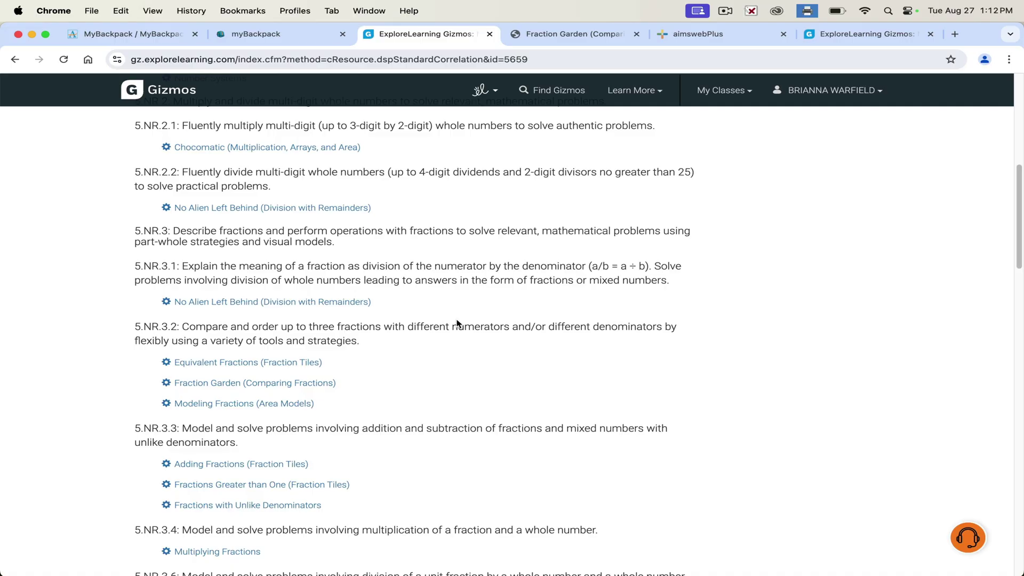
{"action": "scroll", "coordinate": [457, 323], "scroll_direction": "up", "scroll_amount": 8}
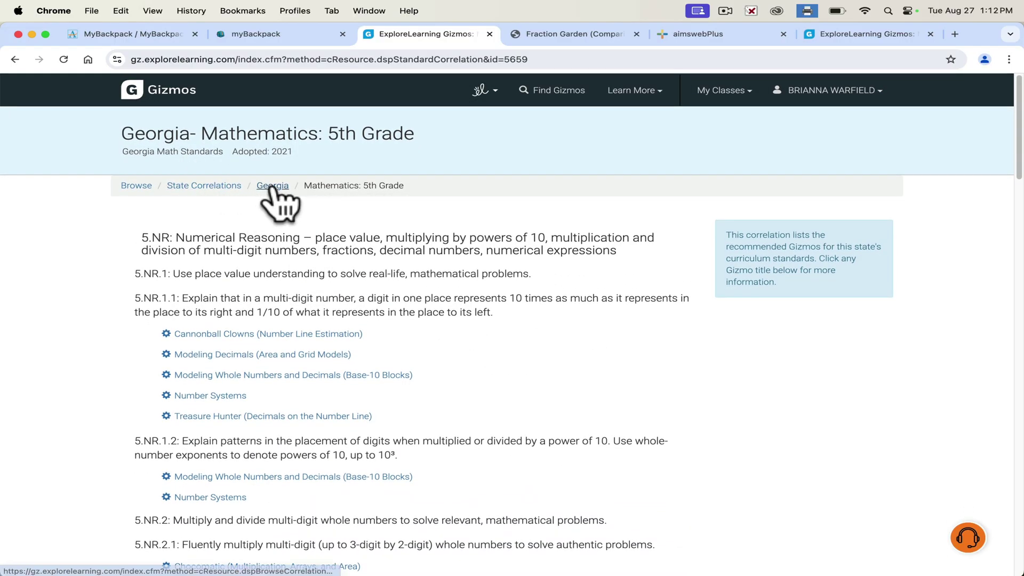
{"action": "left_click", "coordinate": [272, 187]}
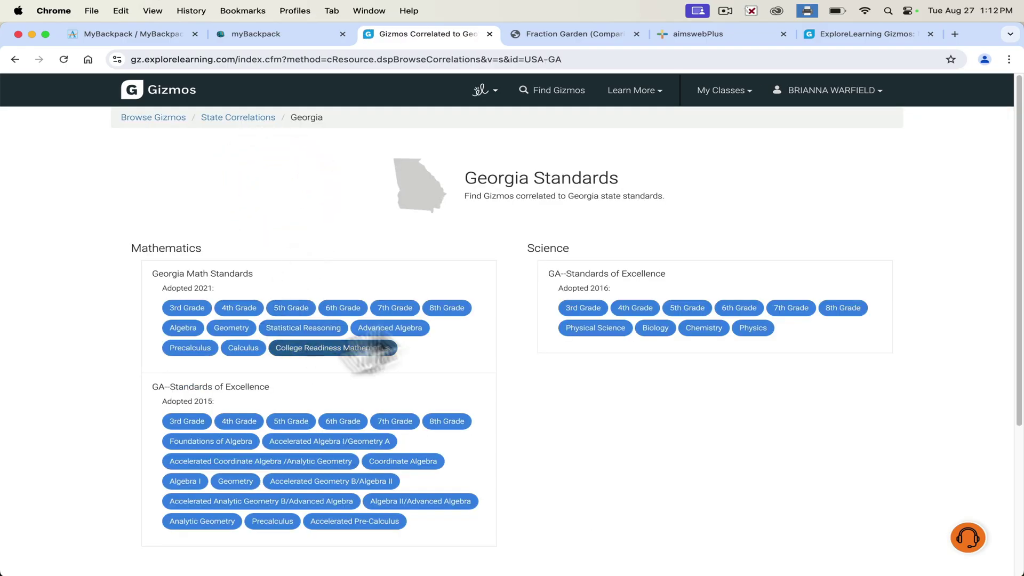
Open Georgia Science 5th Grade, find S5E1.a, and open River Erosion's Lesson Info.
{"action": "left_click", "coordinate": [691, 309]}
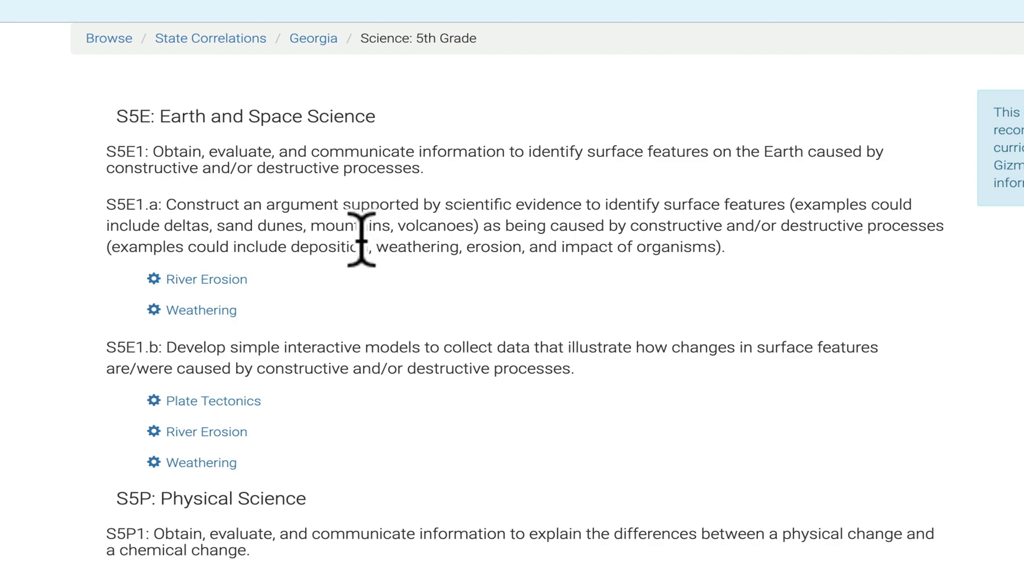
{"action": "scroll", "coordinate": [423, 234], "scroll_direction": "down", "scroll_amount": 2}
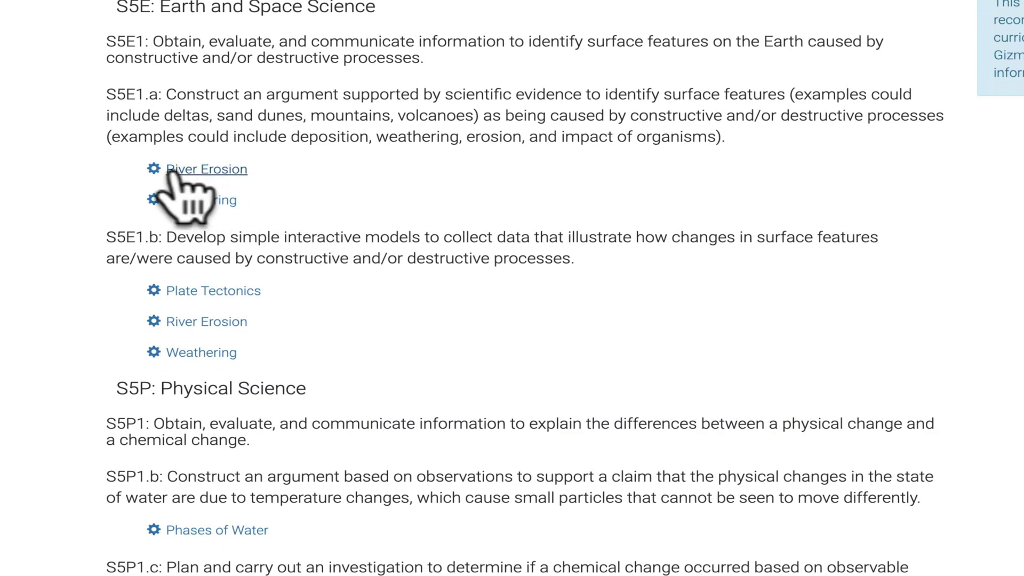
{"action": "scroll", "coordinate": [267, 224], "scroll_direction": "down", "scroll_amount": 1}
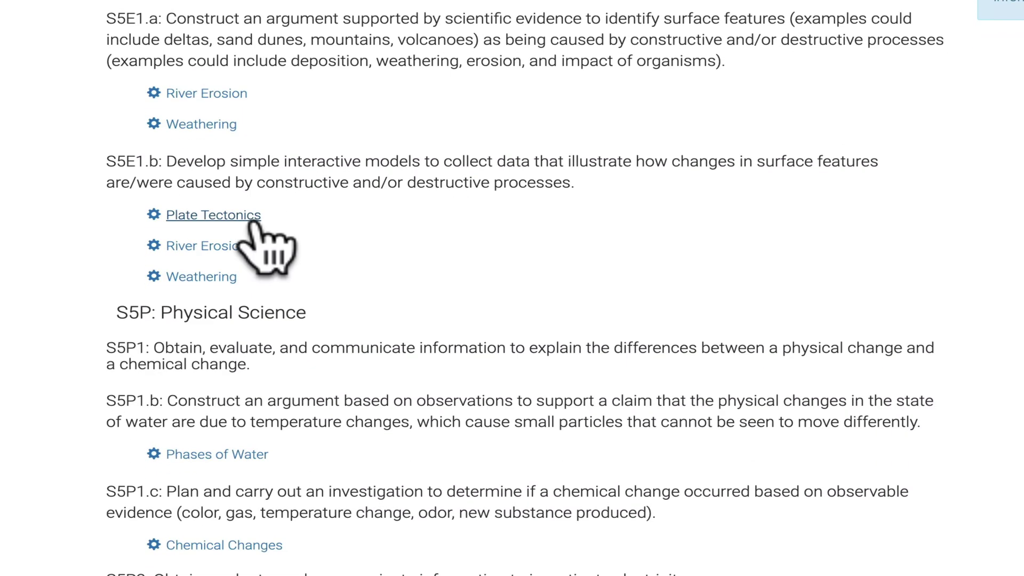
{"action": "scroll", "coordinate": [288, 256], "scroll_direction": "down", "scroll_amount": 1}
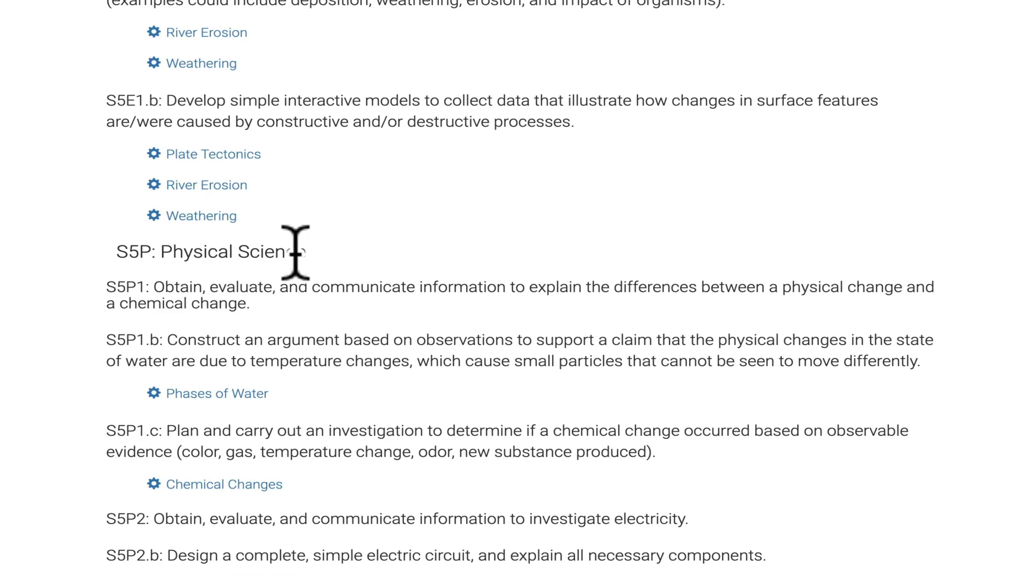
{"action": "scroll", "coordinate": [306, 250], "scroll_direction": "up", "scroll_amount": 2}
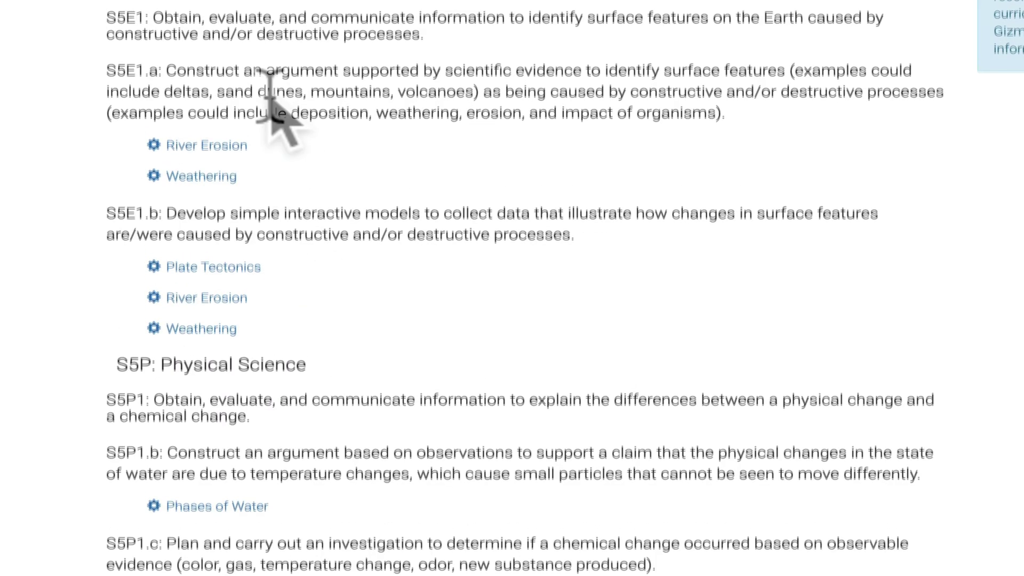
{"action": "left_click", "coordinate": [235, 151]}
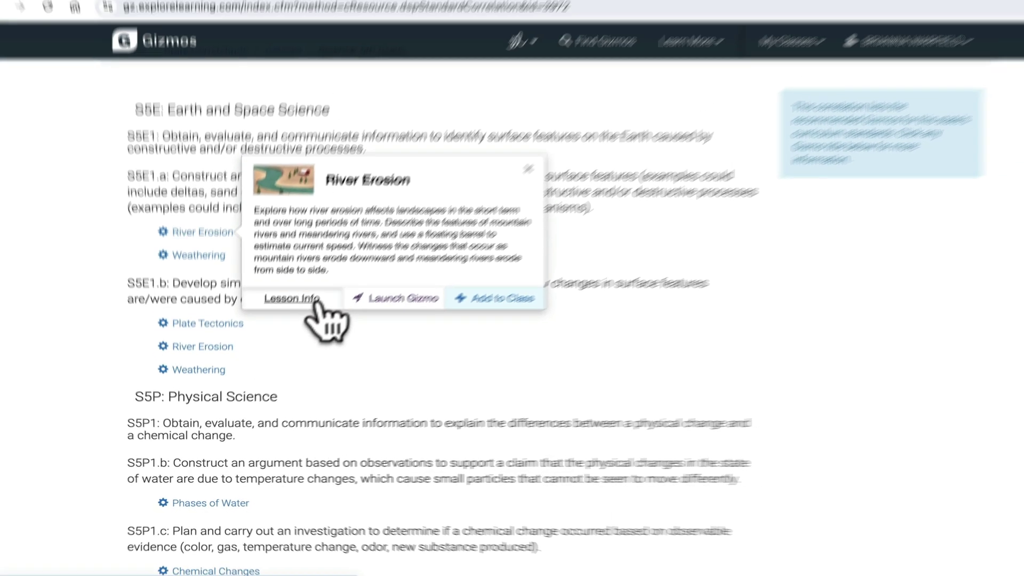
{"action": "left_click", "coordinate": [370, 249]}
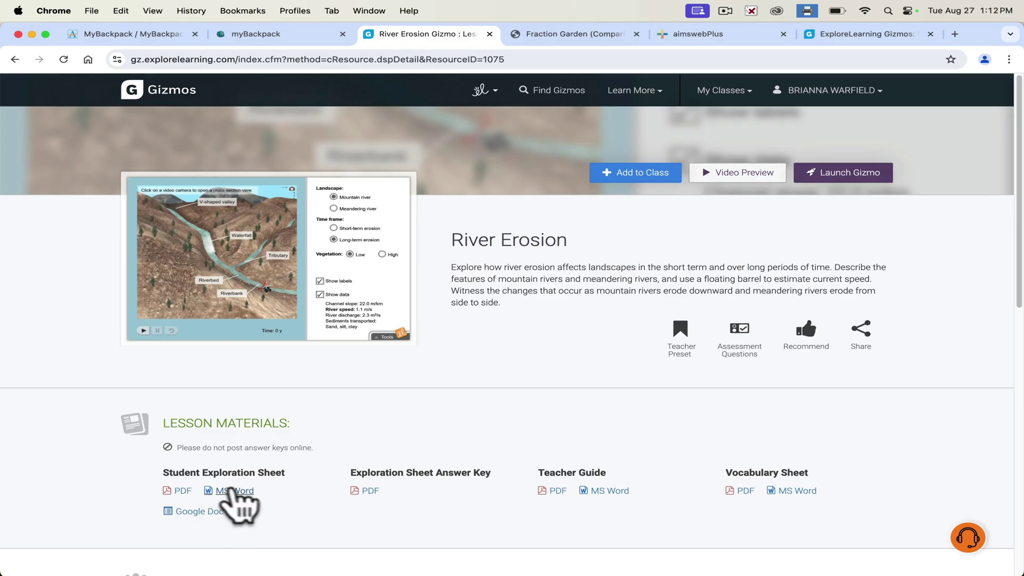
Launch the River Erosion Gizmo from its lesson page thumbnail.
{"action": "scroll", "coordinate": [724, 480], "scroll_direction": "down", "scroll_amount": 1}
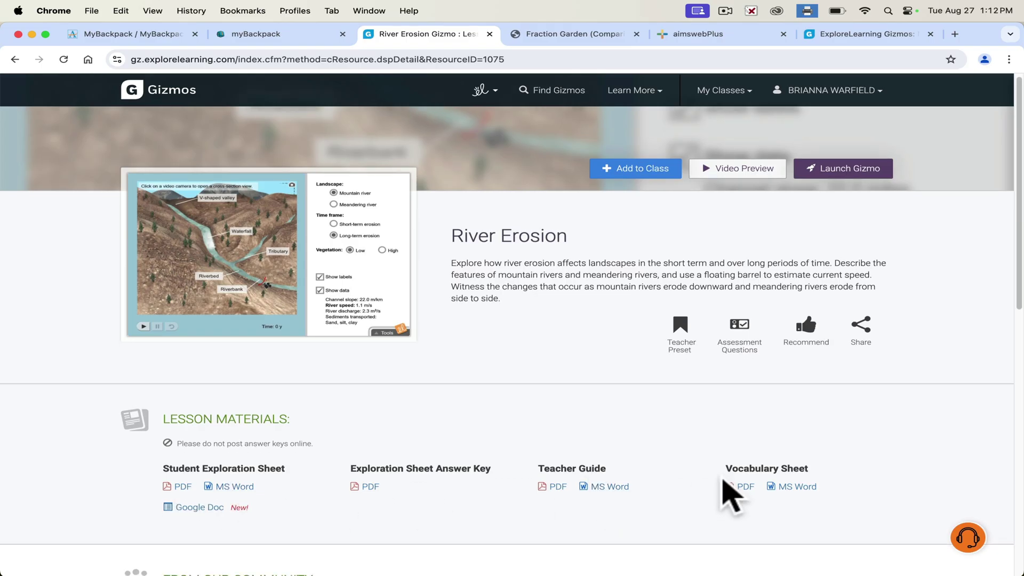
{"action": "scroll", "coordinate": [677, 426], "scroll_direction": "up", "scroll_amount": 1}
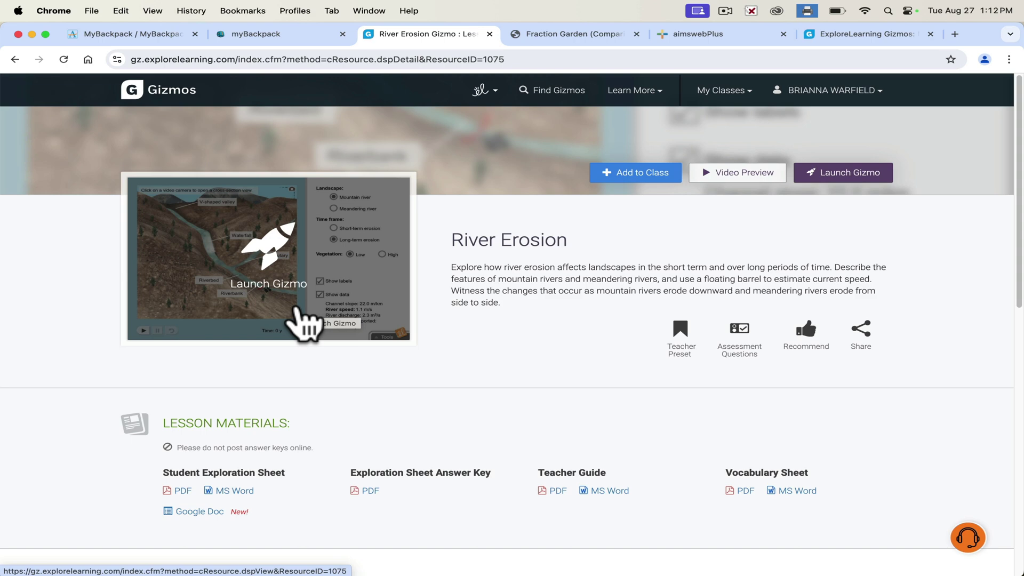
{"action": "left_click", "coordinate": [297, 307]}
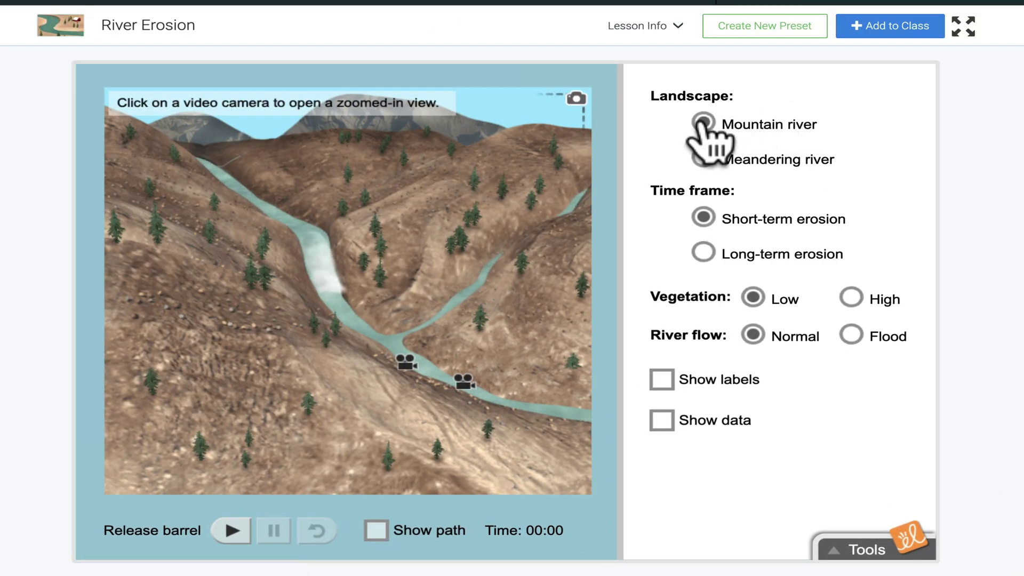
Set a meandering river with long-term erosion, high vegetation, labels and data shown.
{"action": "left_click", "coordinate": [713, 162]}
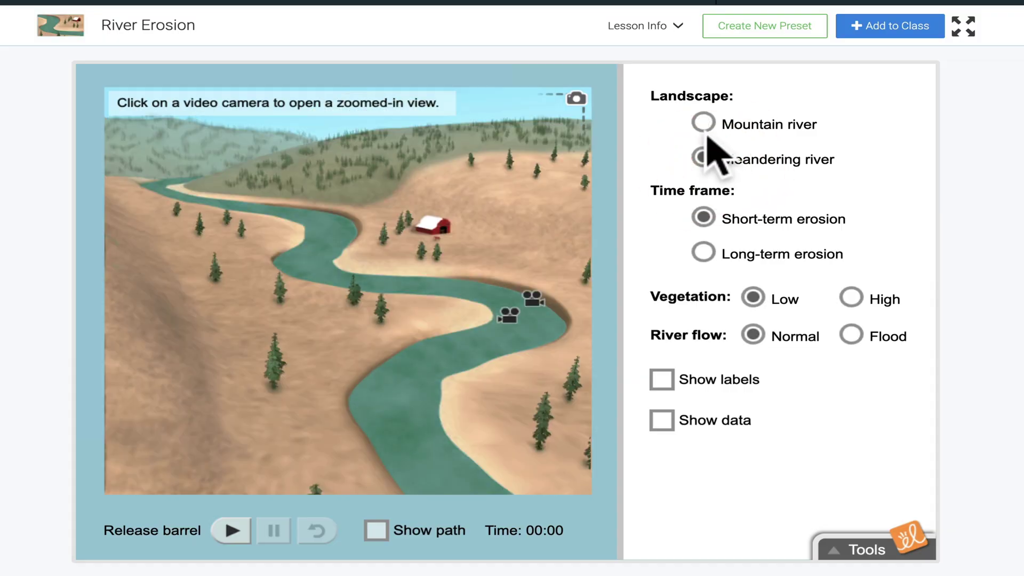
{"action": "left_click", "coordinate": [703, 251]}
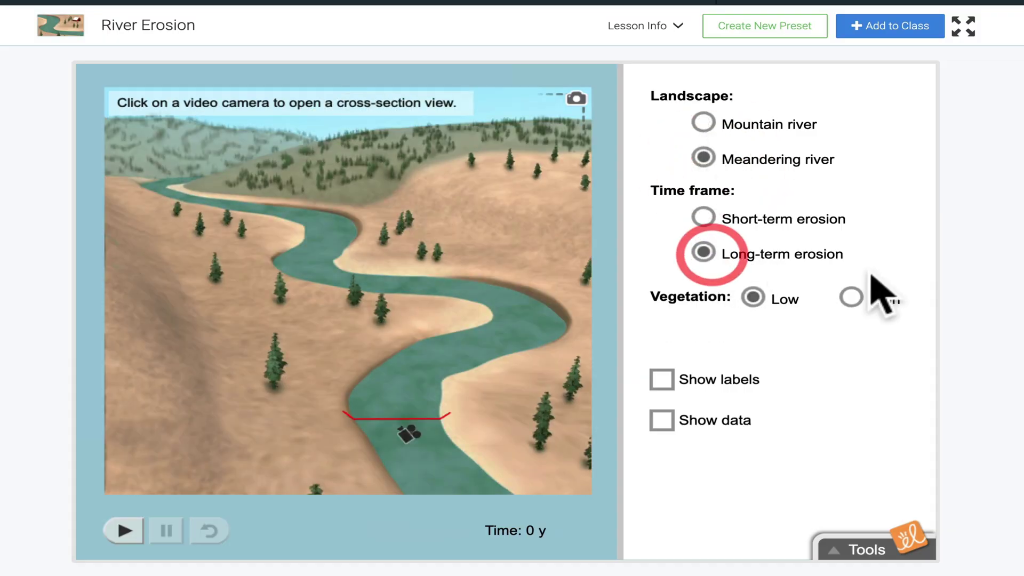
{"action": "left_click", "coordinate": [851, 297]}
{"action": "left_click", "coordinate": [684, 384]}
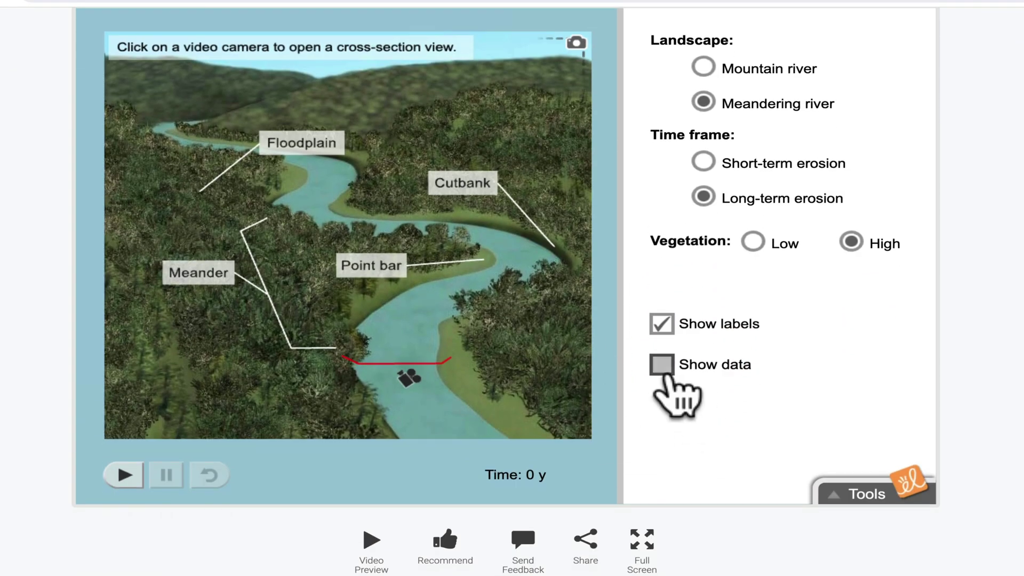
{"action": "left_click", "coordinate": [664, 373]}
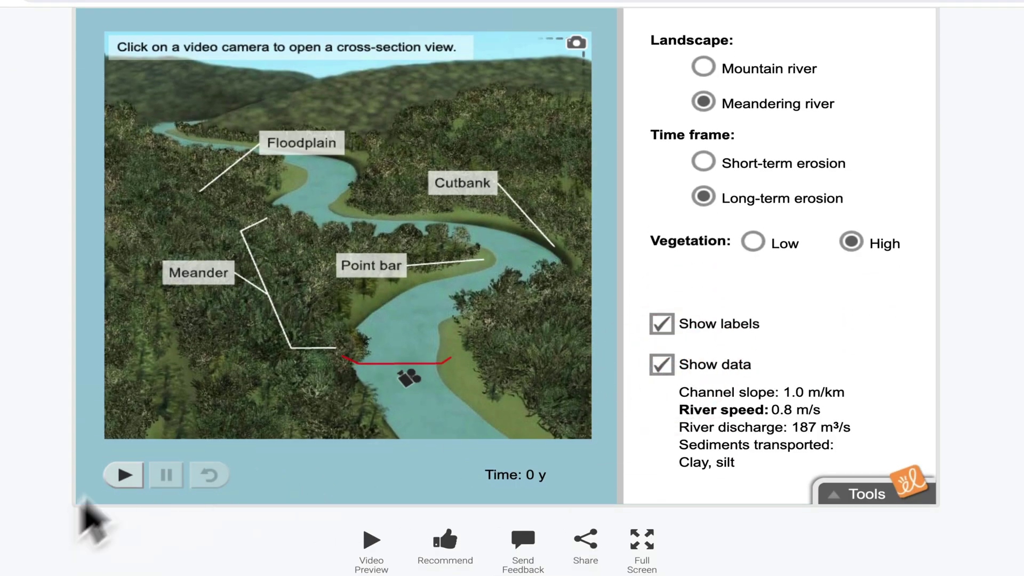
Run the long-term erosion, then switch to low vegetation and short-term erosion.
{"action": "left_click", "coordinate": [121, 478]}
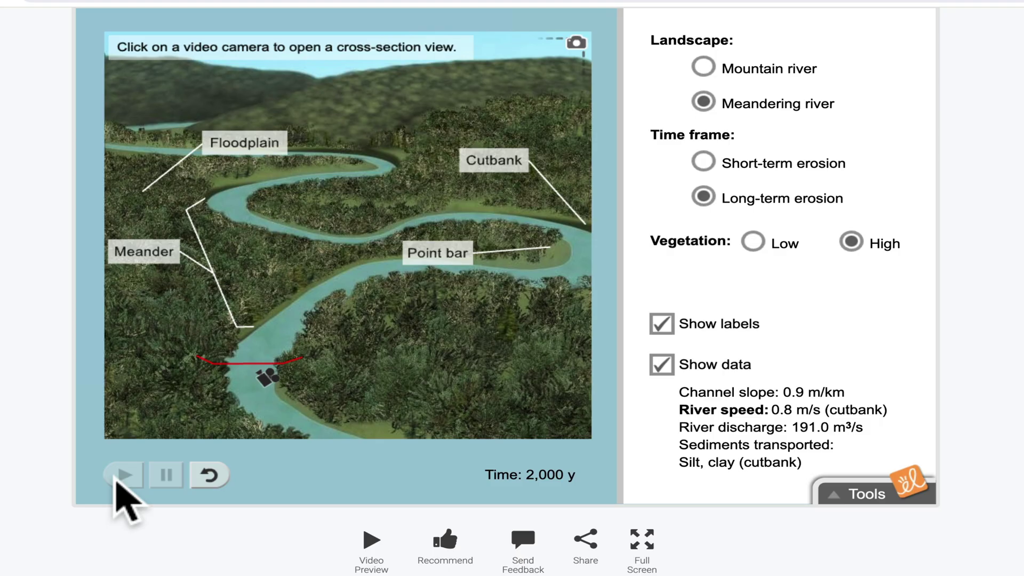
{"action": "left_click", "coordinate": [752, 243]}
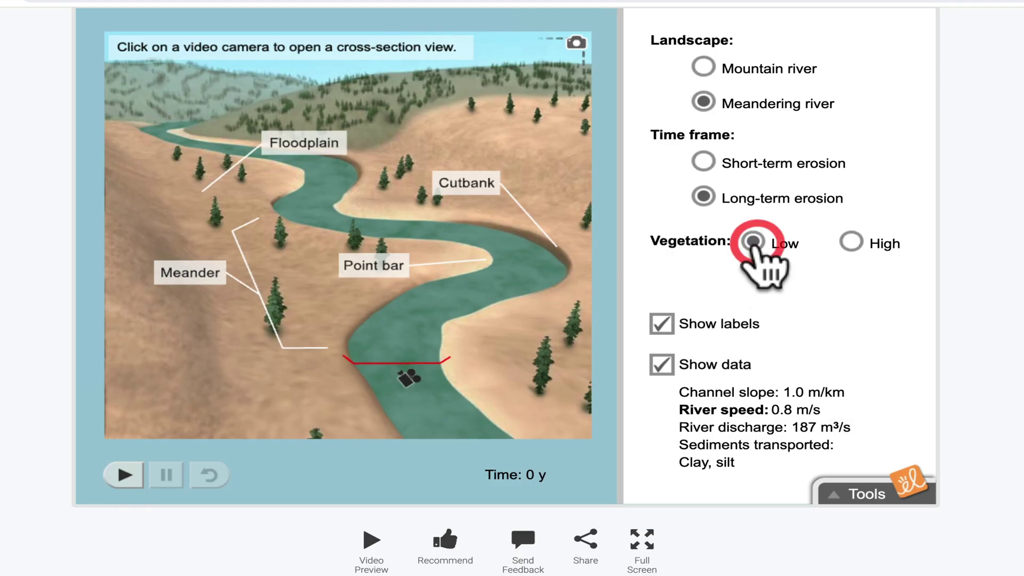
{"action": "left_click", "coordinate": [704, 162]}
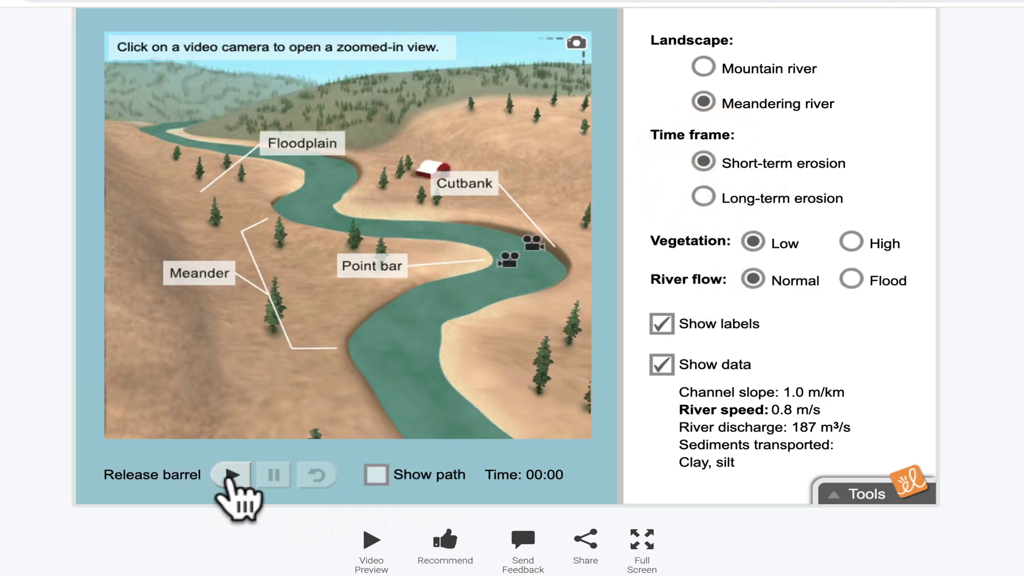
Release the barrel down the meandering river and pause its trip at 02:45 with its path traced.
{"action": "left_click", "coordinate": [232, 474]}
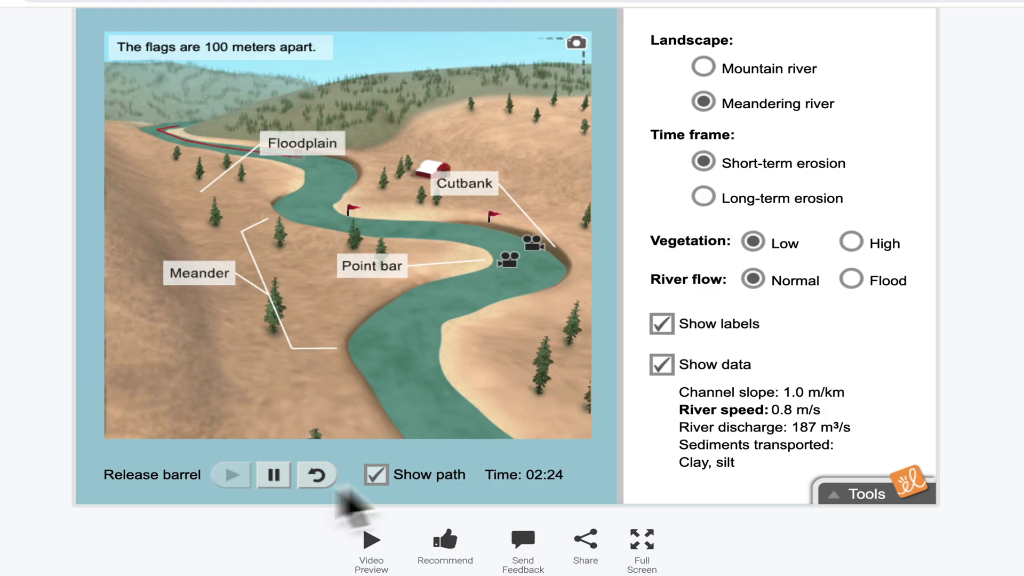
{"action": "left_click", "coordinate": [273, 481]}
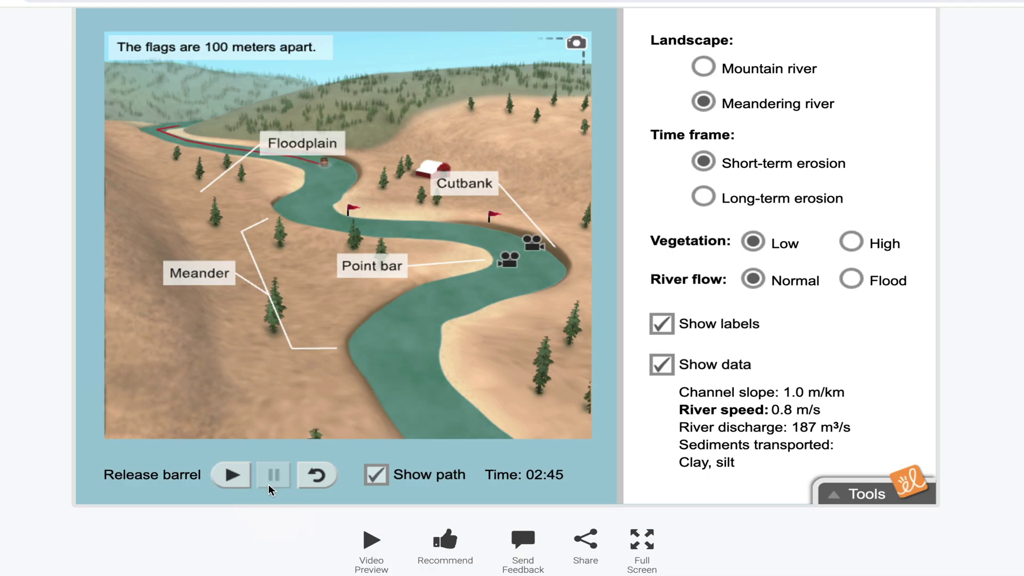